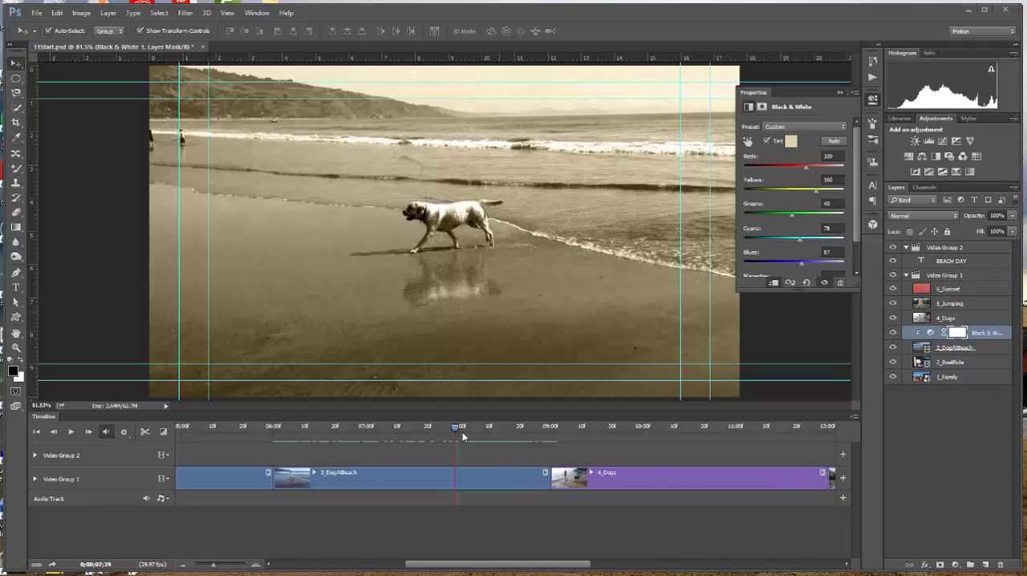
Step: Move the playhead to the start of the 4_Dogs clip at 09:00 and apply a Zoom In motion to the clip
left_click_drag(456, 427, 550, 425)
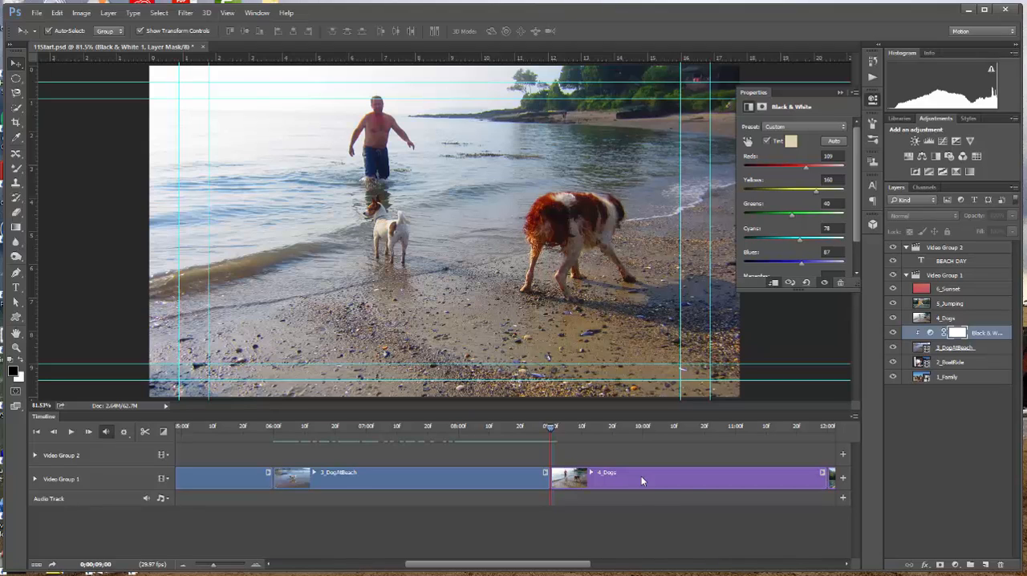
left_click(825, 473)
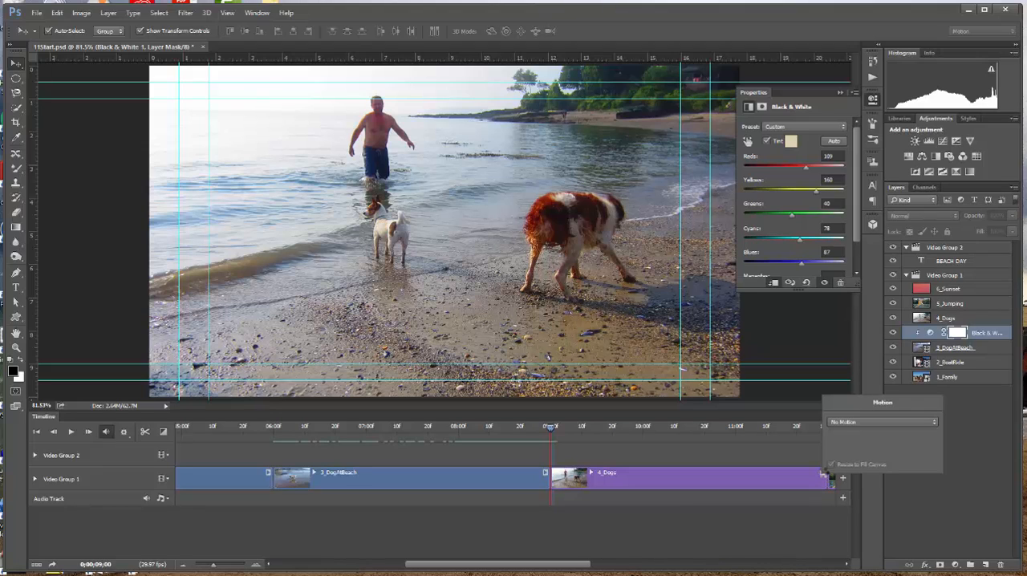
left_click(934, 421)
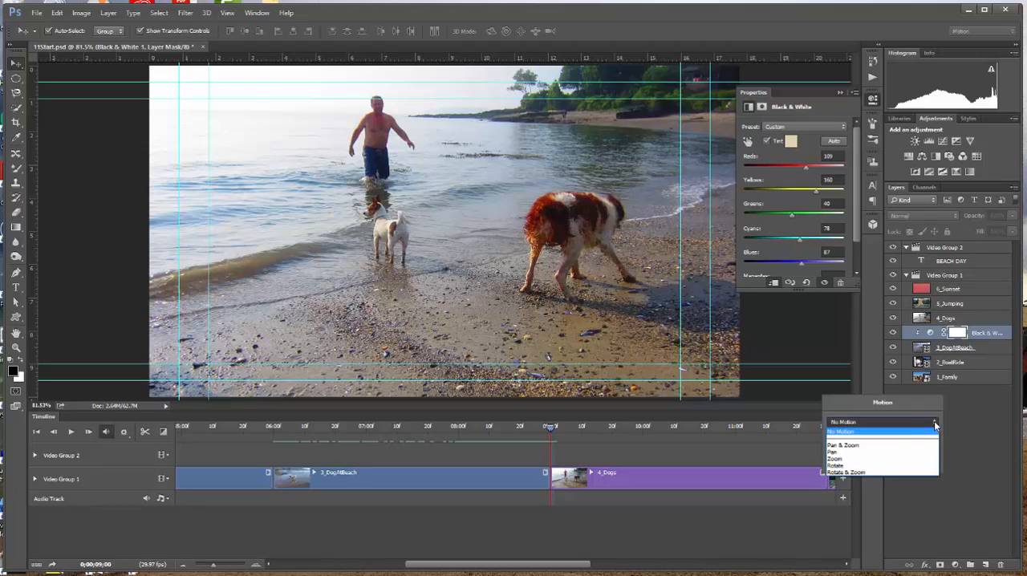
left_click(863, 449)
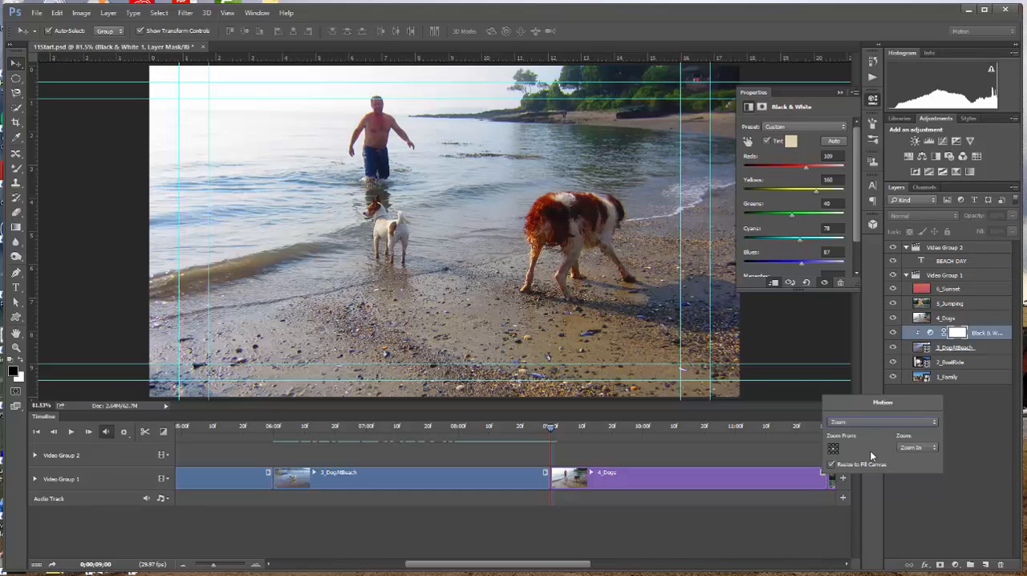
left_click(934, 447)
left_click(926, 456)
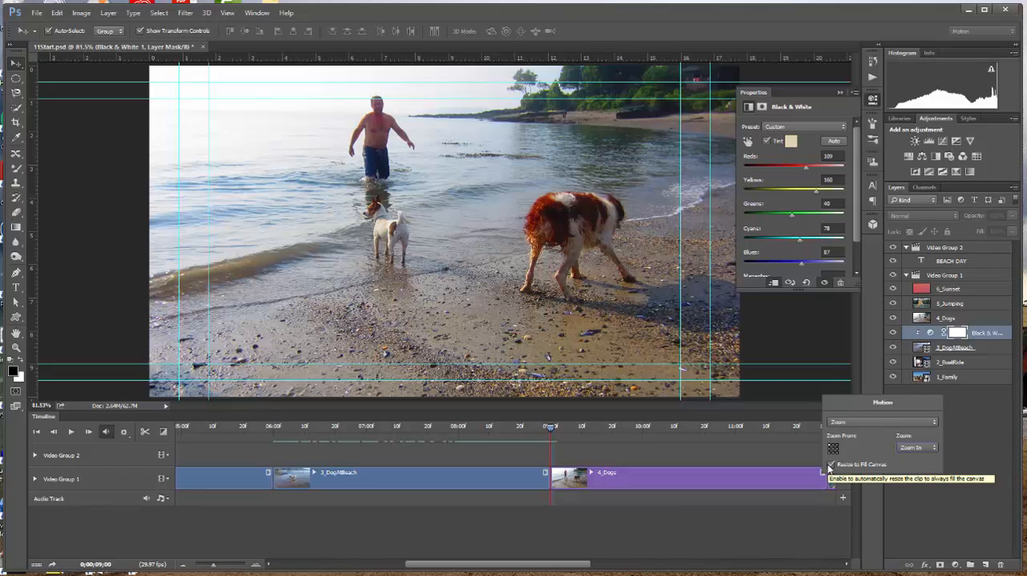
left_click(747, 460)
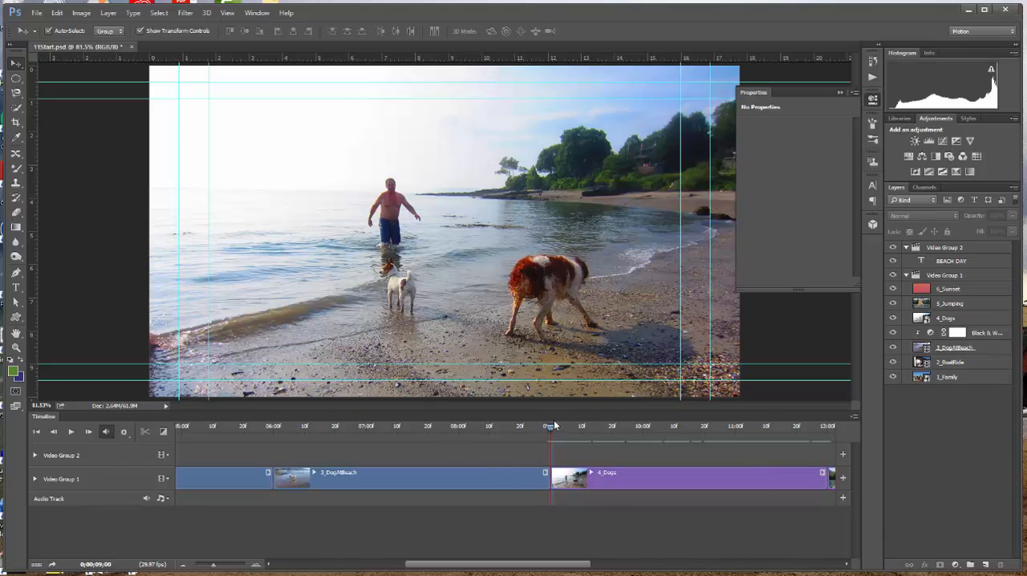
Step: Reveal the 4_Dogs clip's animation attributes and move the playhead to its last Transform keyframe
left_click_drag(550, 431, 818, 416)
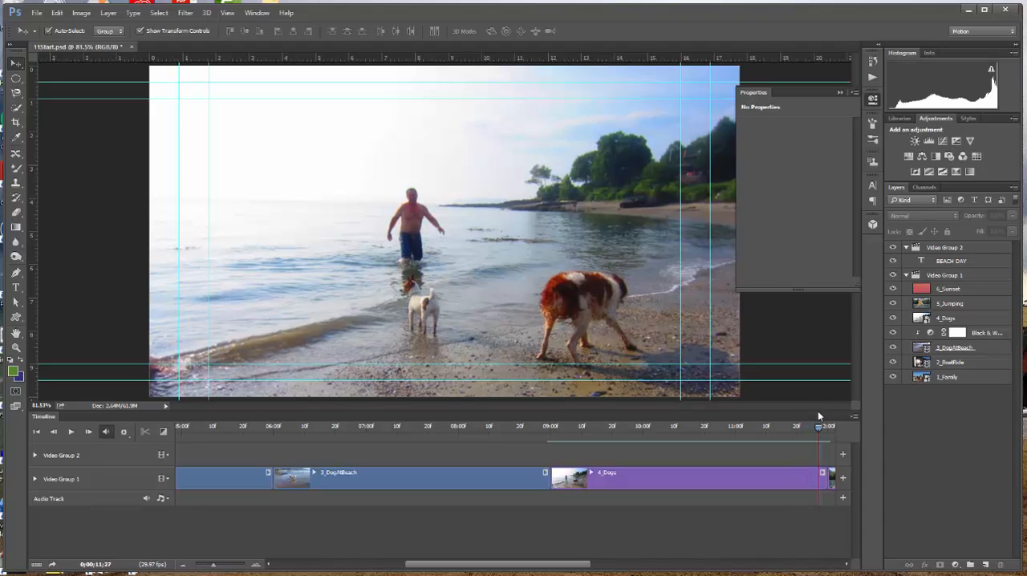
left_click(592, 474)
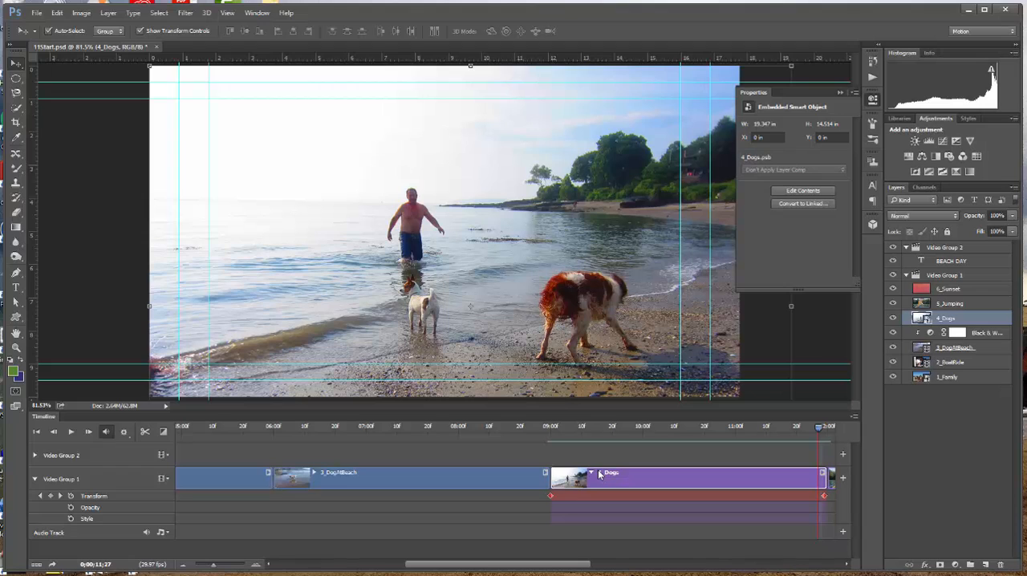
left_click_drag(548, 566, 581, 568)
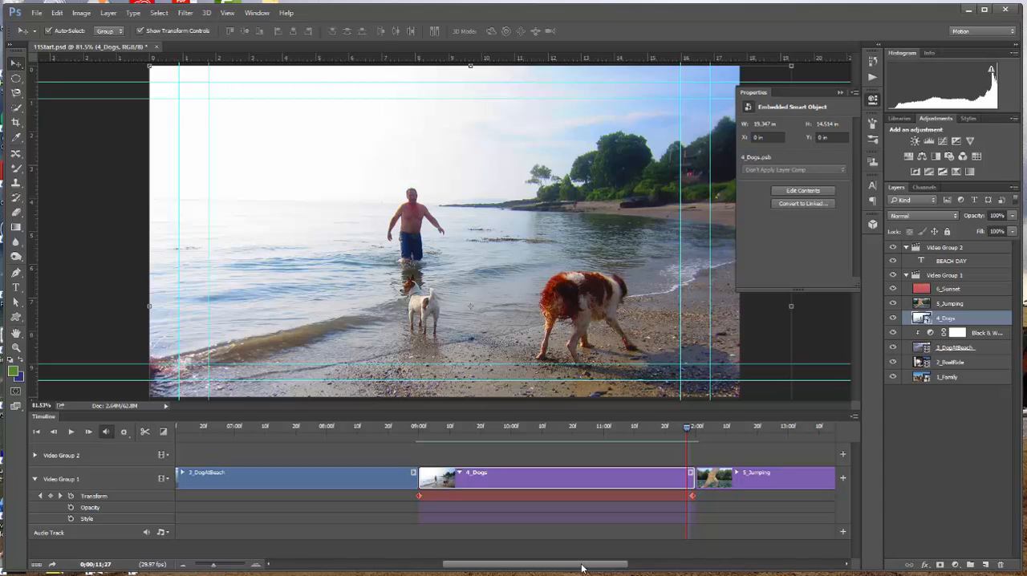
left_click(62, 497)
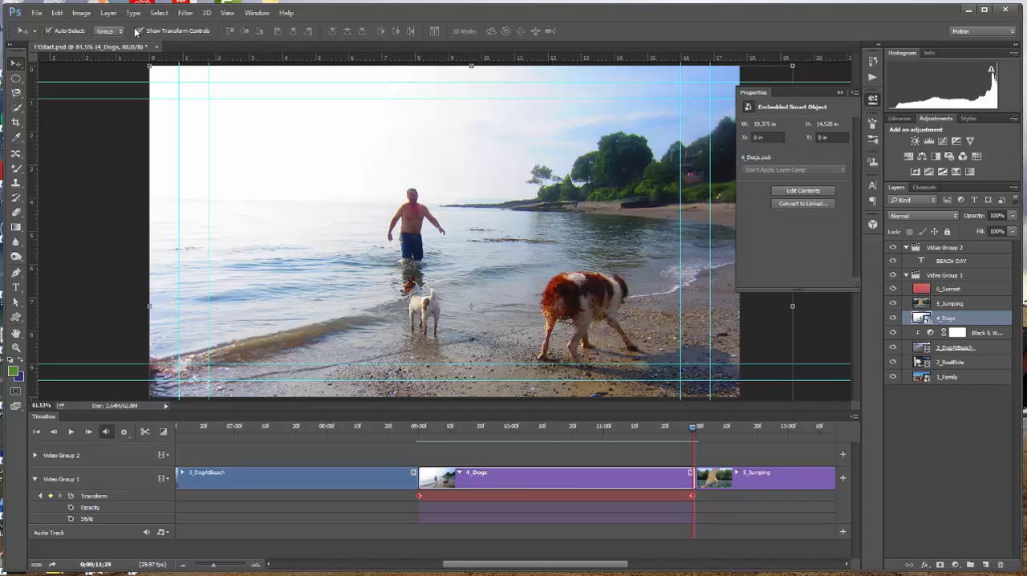
Step: Scale the 4_Dogs image at its last keyframe to 120% width and 120% height with Free Transform
left_click(56, 13)
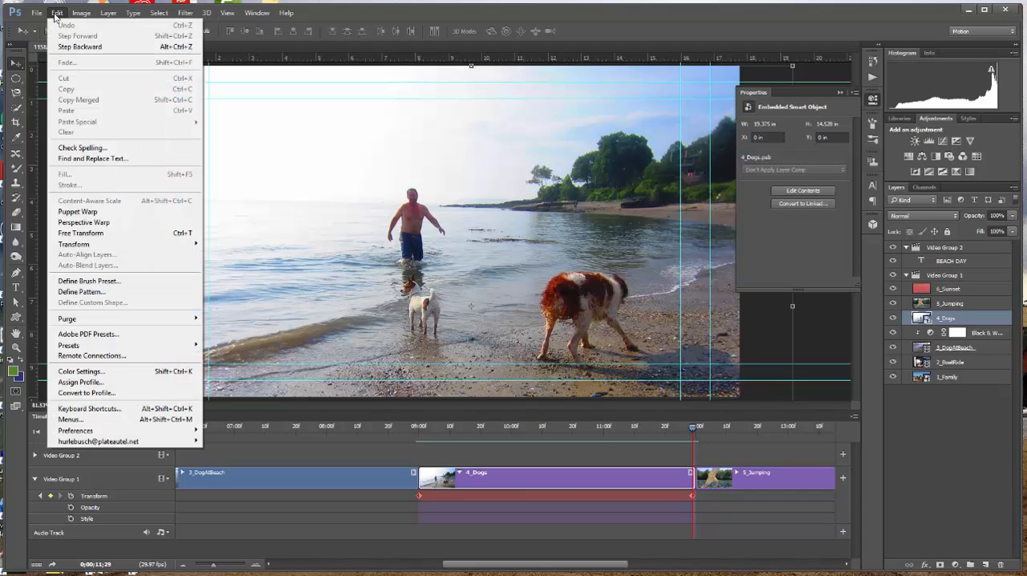
left_click(101, 236)
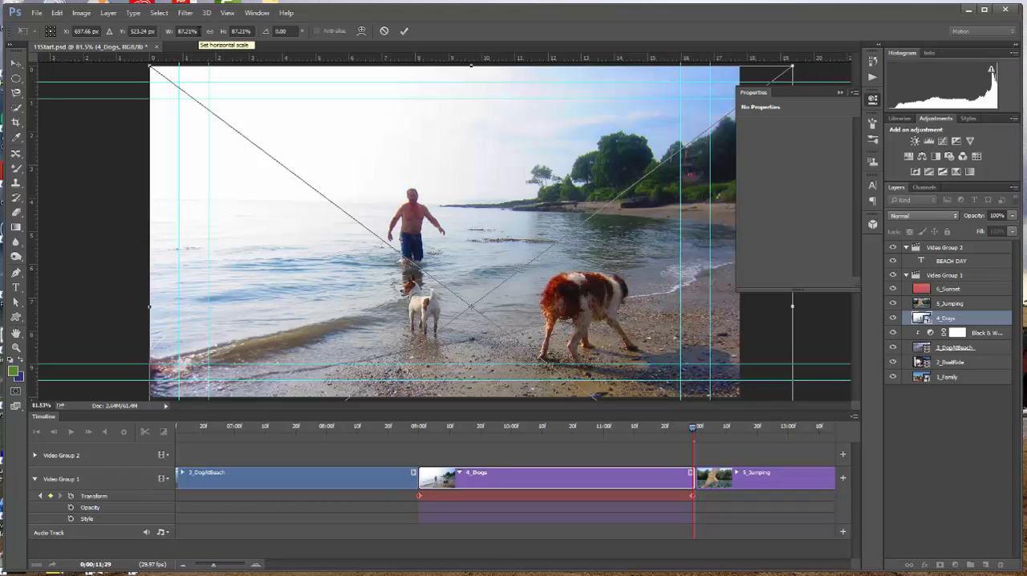
left_click(188, 30)
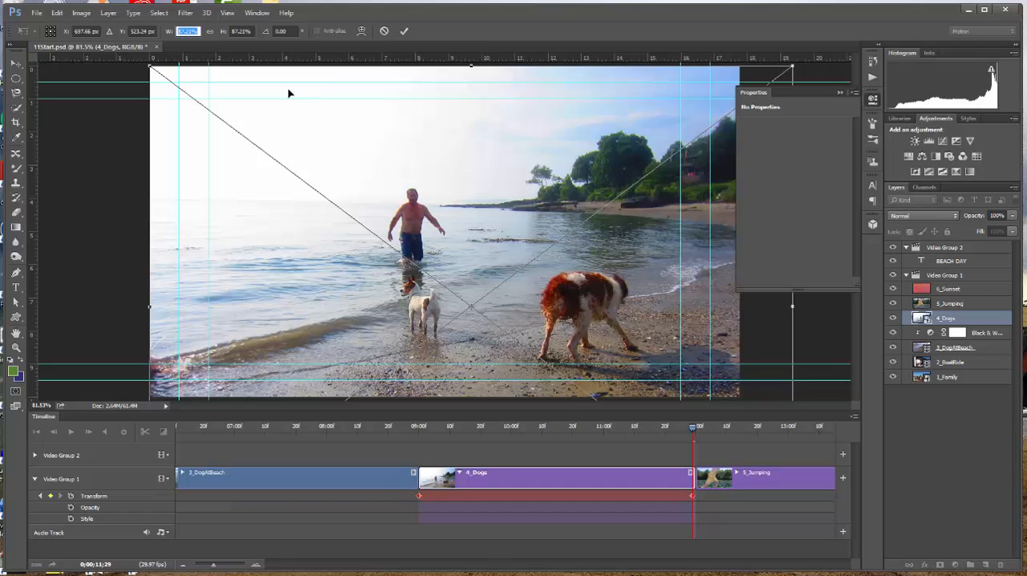
type("120")
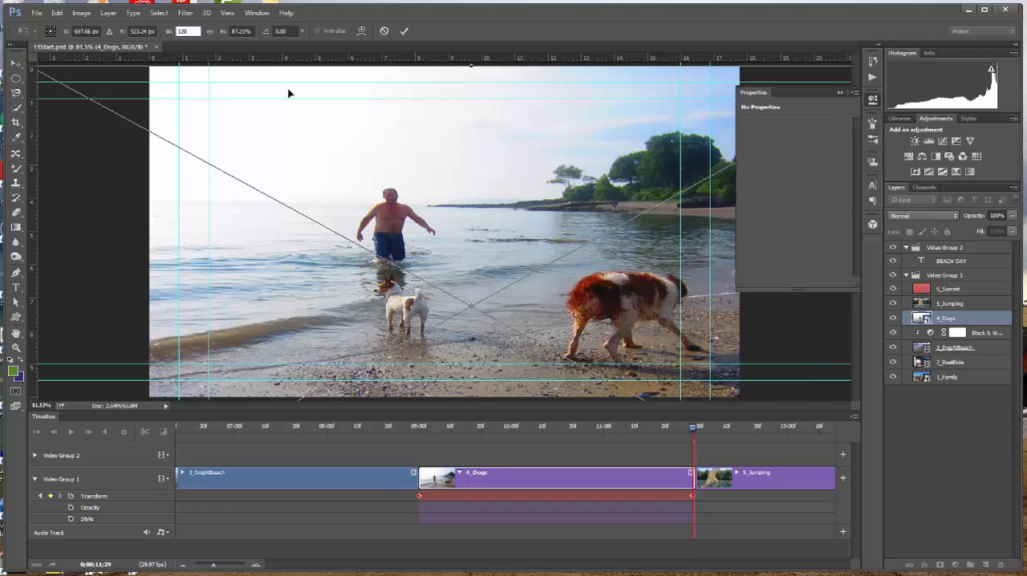
key("Tab")
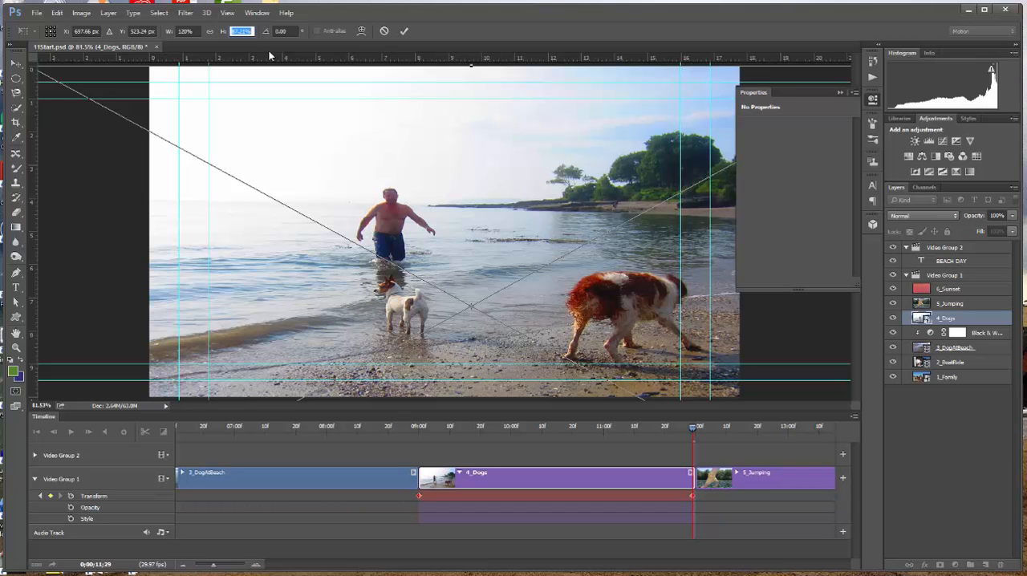
type("120")
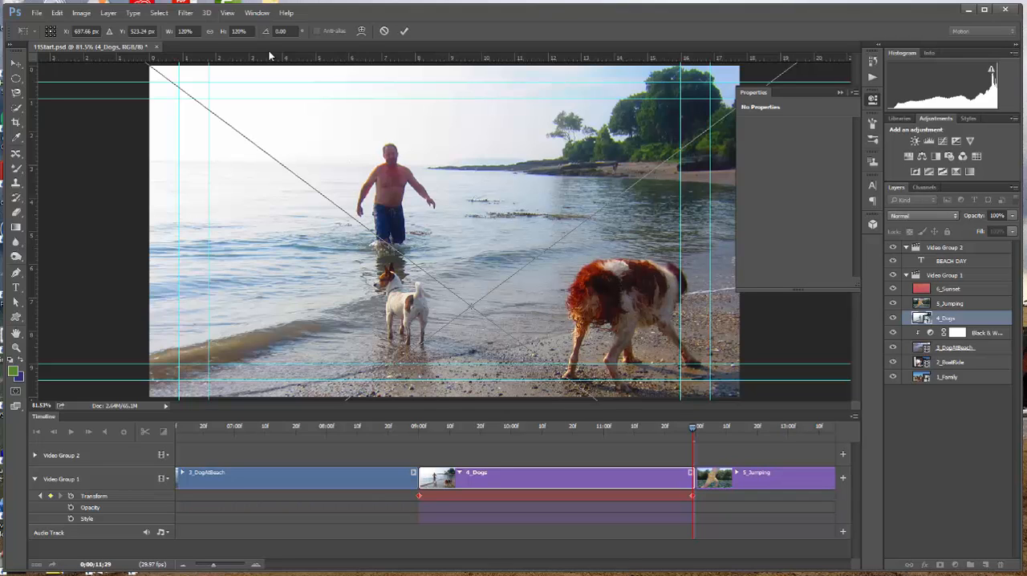
key("Return")
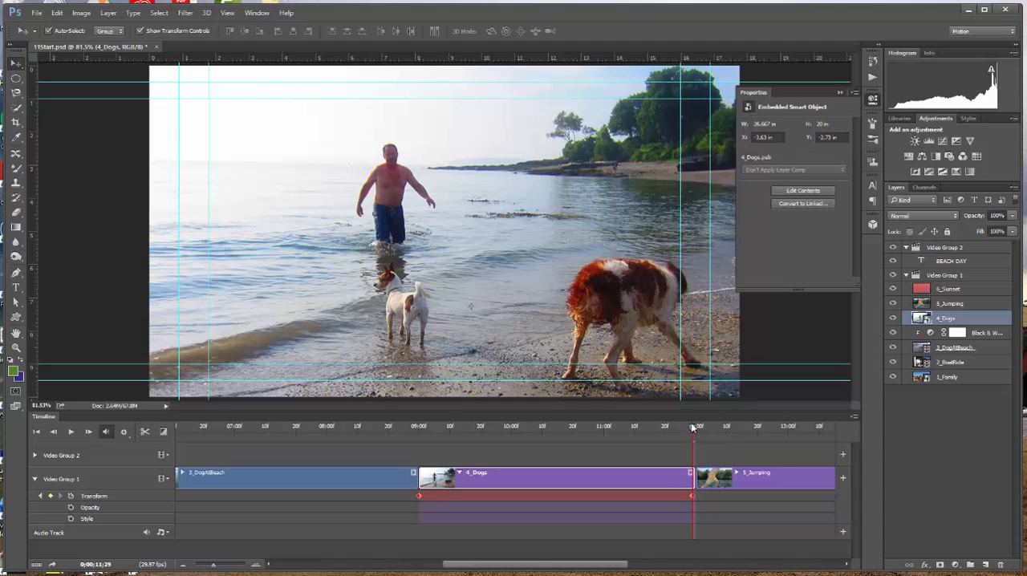
Step: Scrub the end of the 4_Dogs clip to check the zoom, and save the document
mouse_move(692, 431)
left_mouse_down()
mouse_move(431, 415)
mouse_move(421, 429)
mouse_move(690, 440)
left_mouse_up()
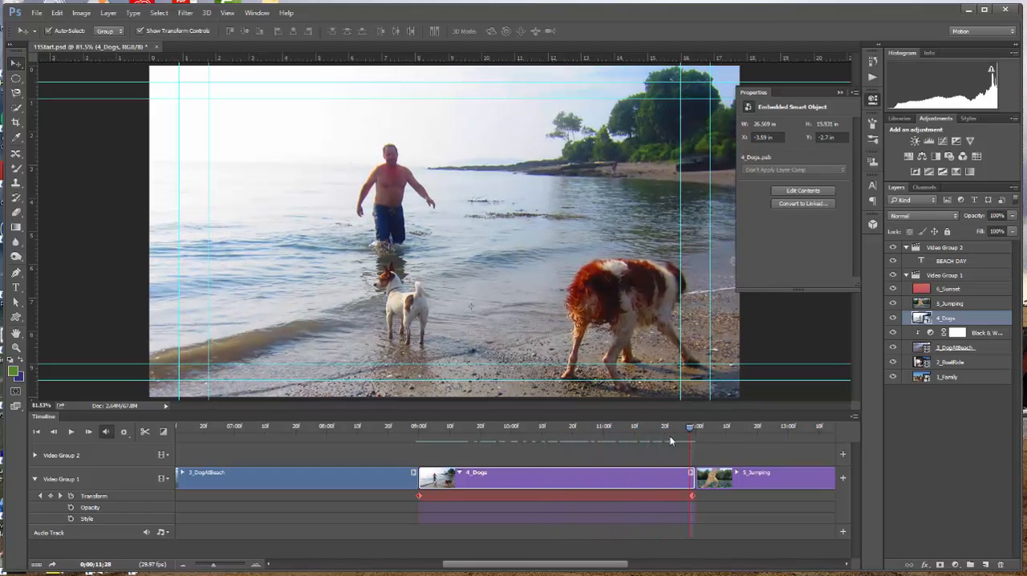
left_click(37, 13)
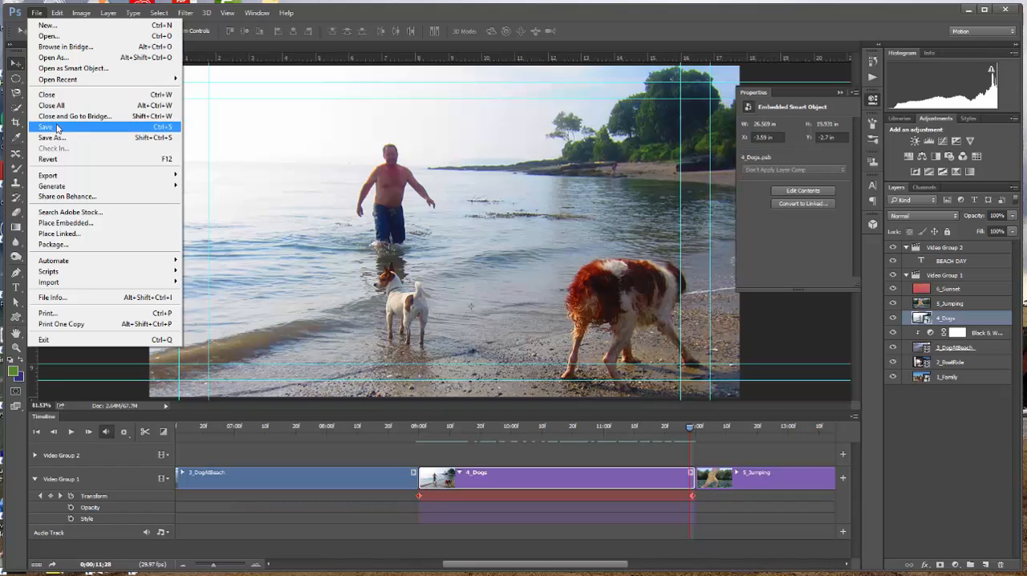
left_click(56, 126)
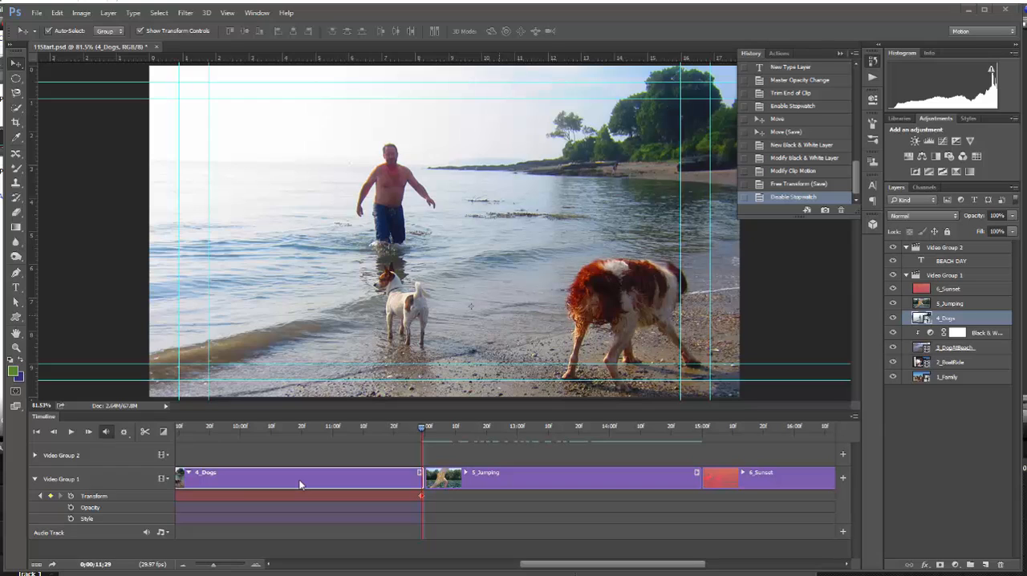
Step: Move the playhead to the last frame of the 5_Jumping clip, reveal the clip's animation attributes and collapse the History panel
left_click(34, 481)
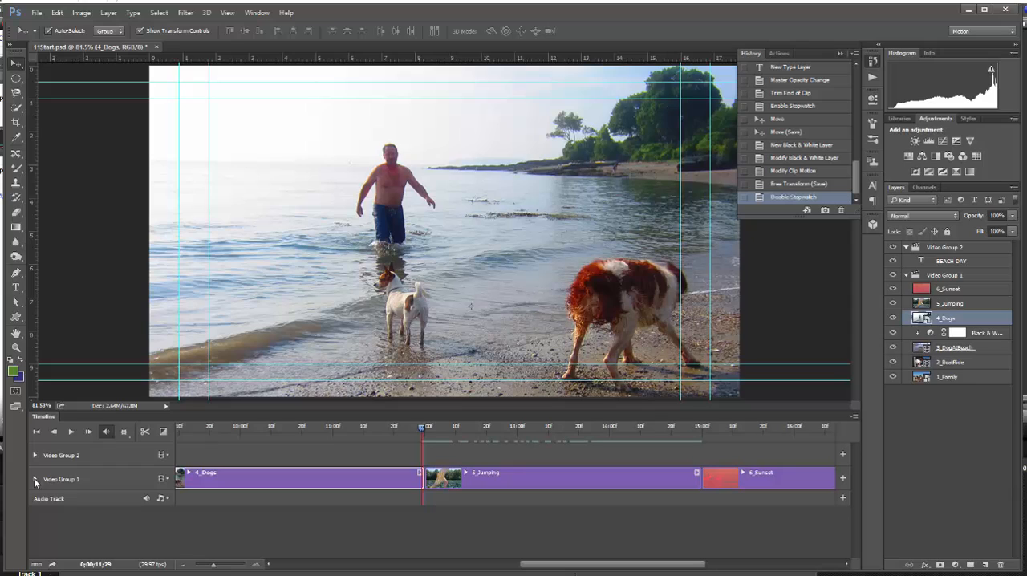
left_click(538, 473)
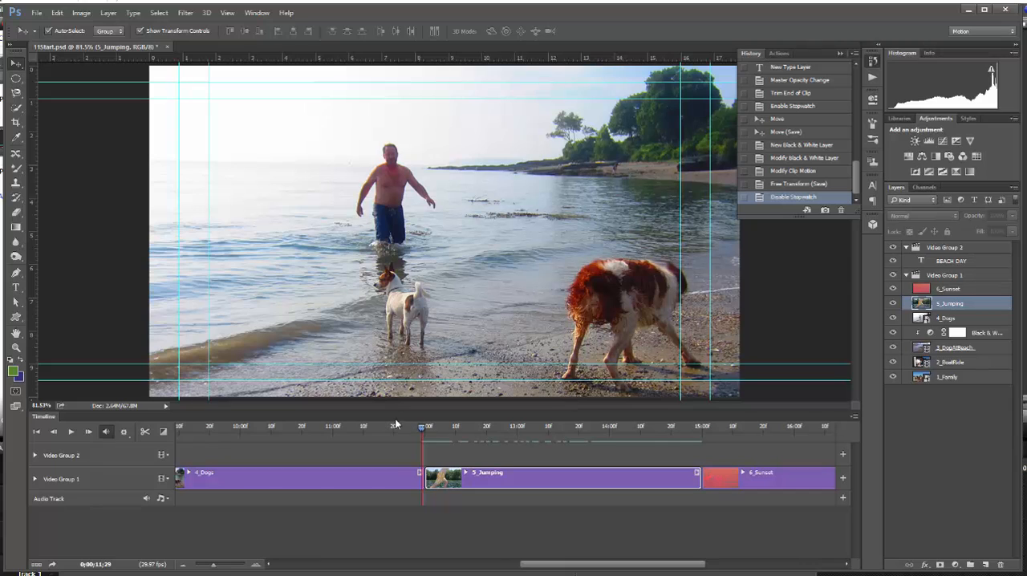
left_click_drag(422, 429, 699, 406)
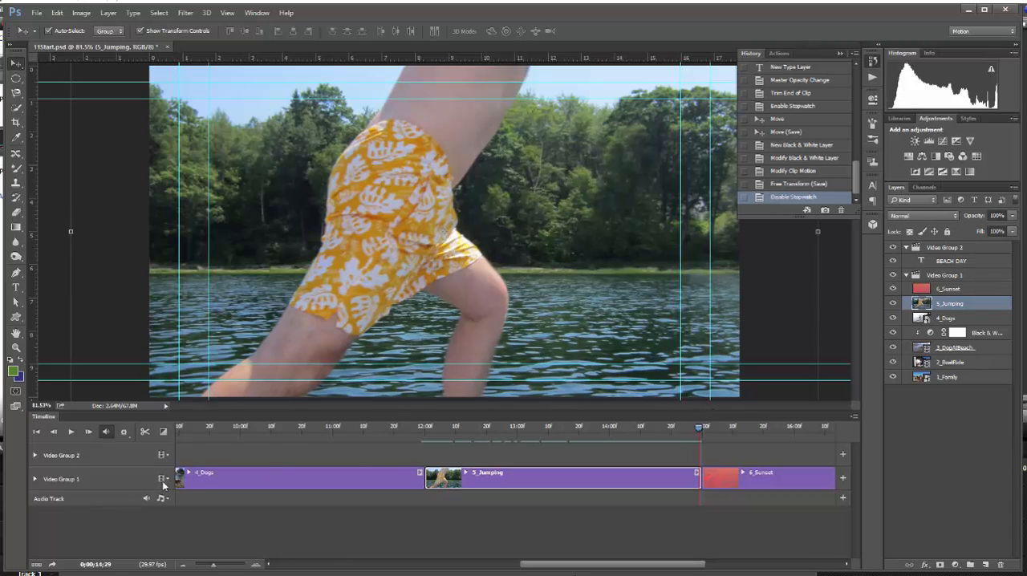
left_click(34, 479)
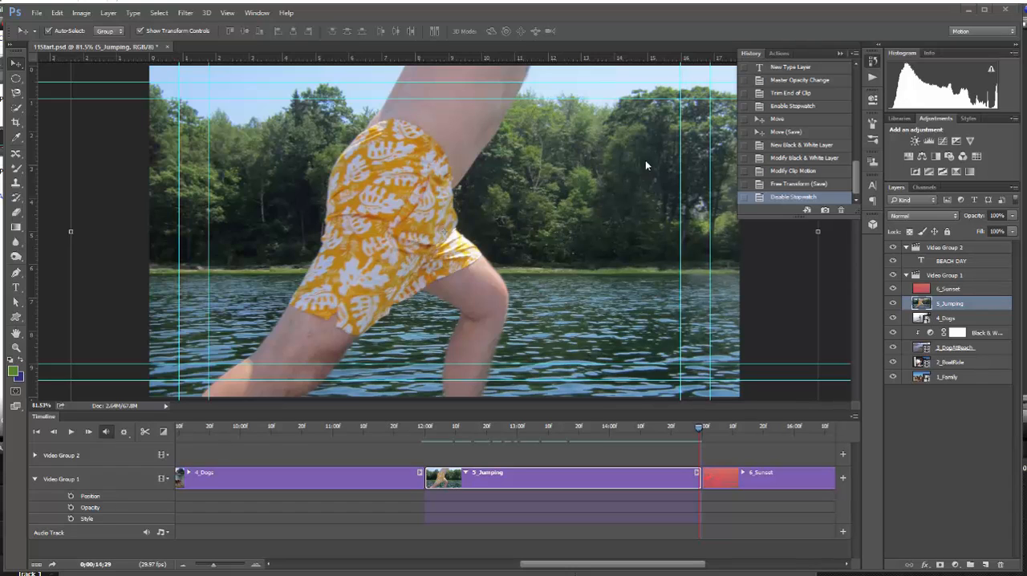
left_click(838, 55)
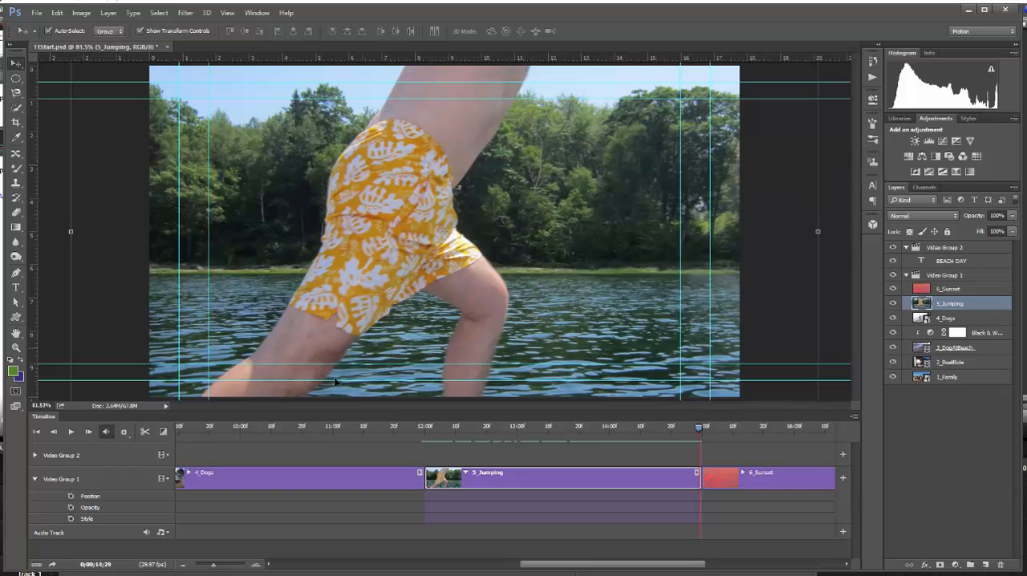
left_click(361, 485)
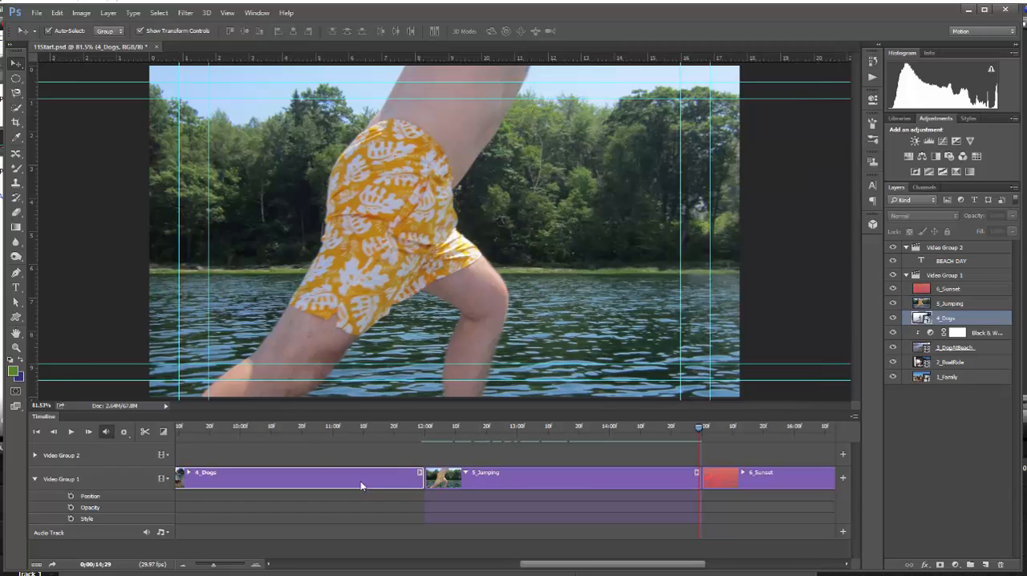
left_click(35, 479)
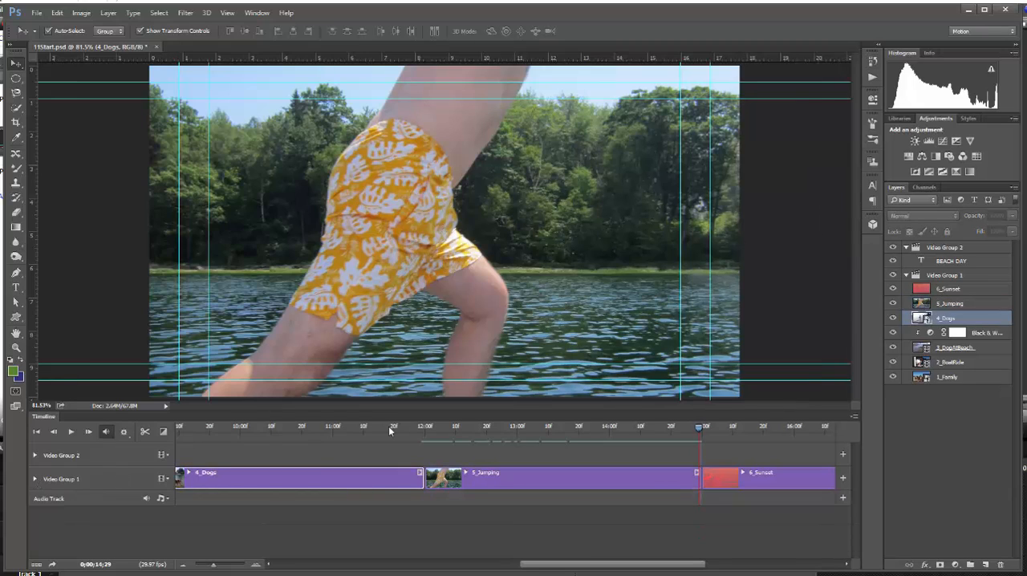
left_click(532, 474)
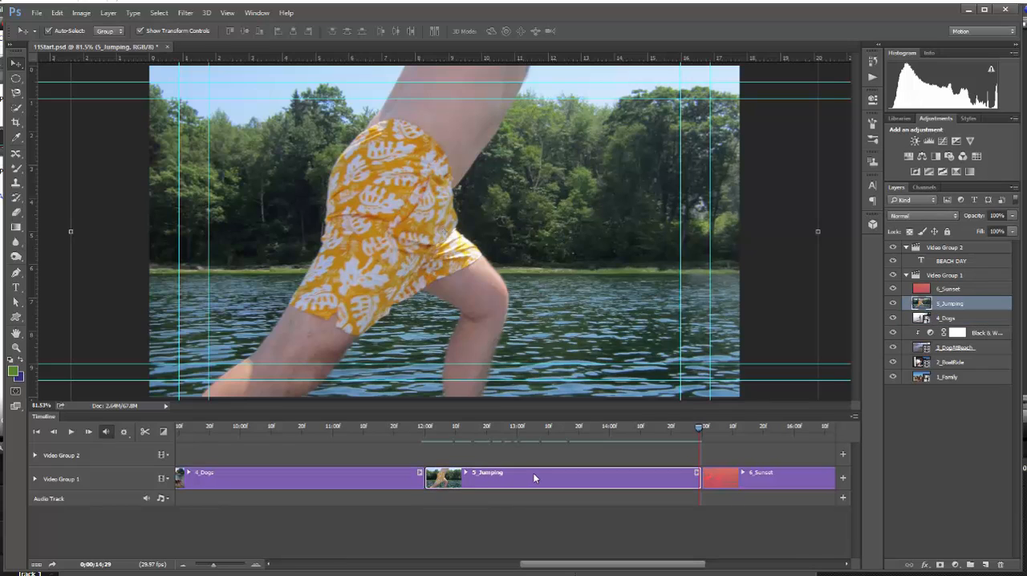
left_click(34, 479)
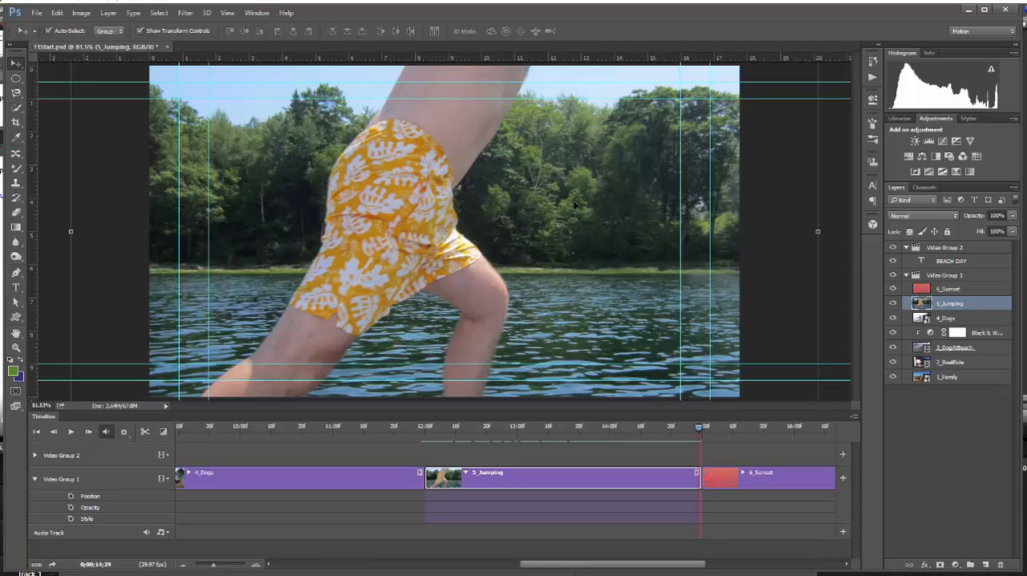
Step: Move the 5_Jumping image down until its upper edge meets the canvas top, and enable Position keyframing at the clip's end
left_click(426, 149)
left_click_drag(425, 149, 429, 346)
left_click_drag(549, 151, 531, 202)
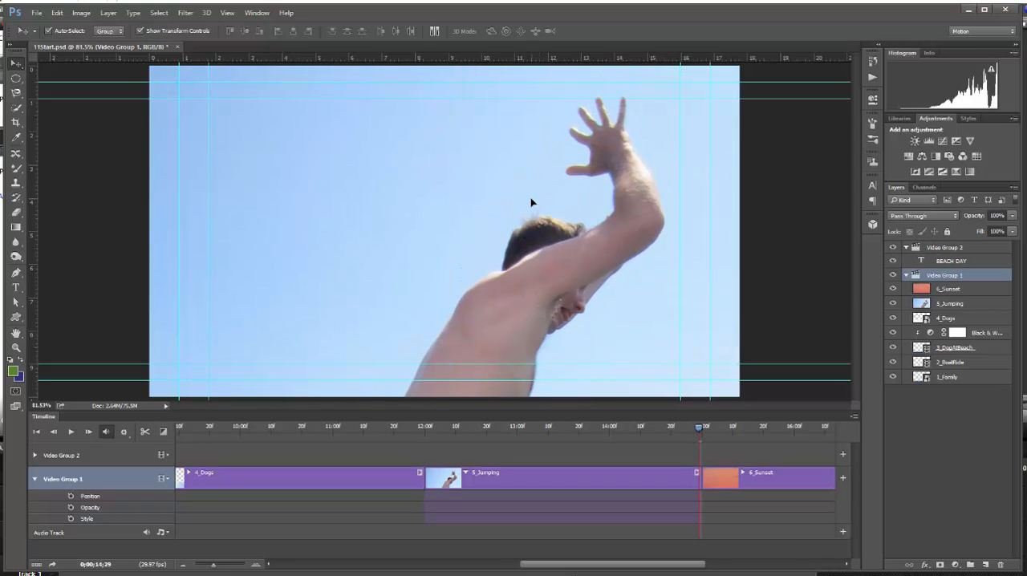
left_click(71, 496)
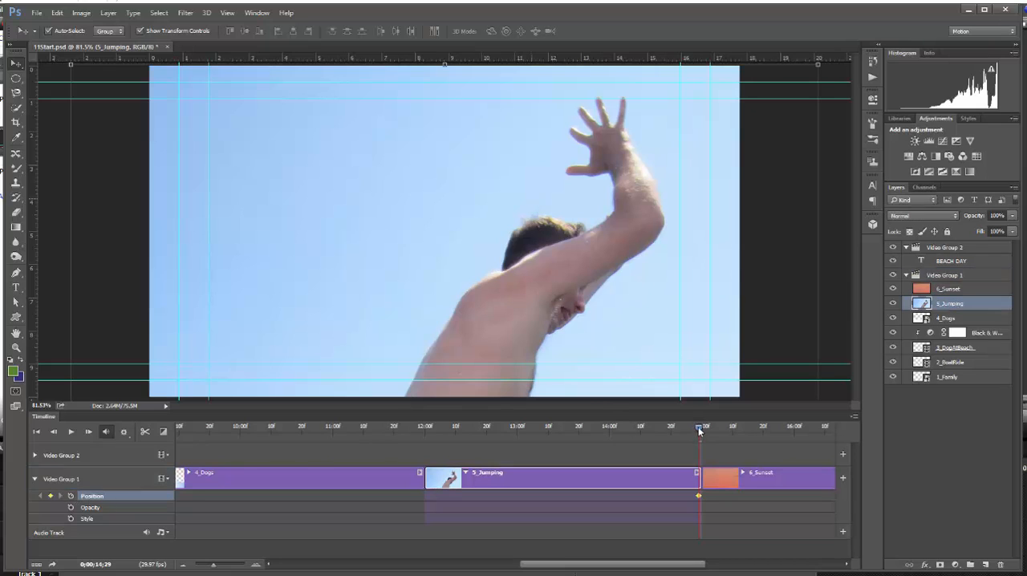
Step: At the 5_Jumping clip's start, move the image straight up until its lower part fills the canvas, preview the pan and collapse the track
left_click_drag(699, 428, 425, 444)
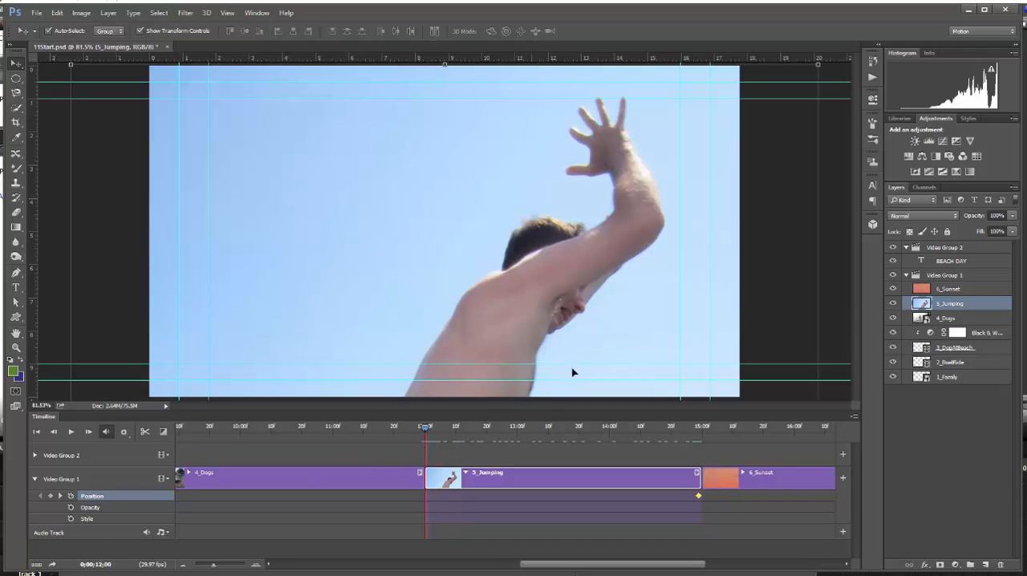
left_click_drag(582, 351, 594, 225)
left_click_drag(596, 300, 578, 227)
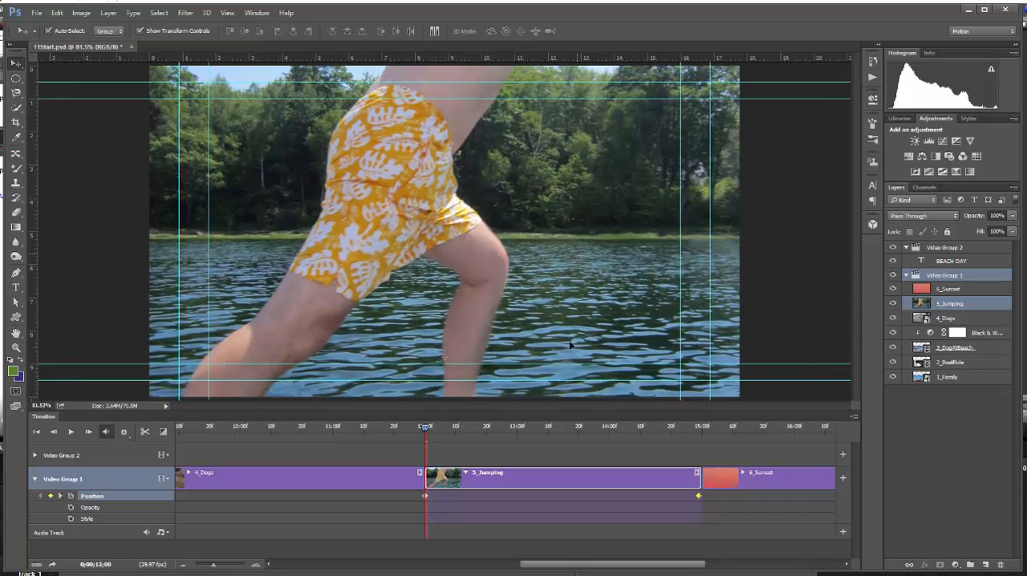
left_click_drag(568, 355, 589, 256)
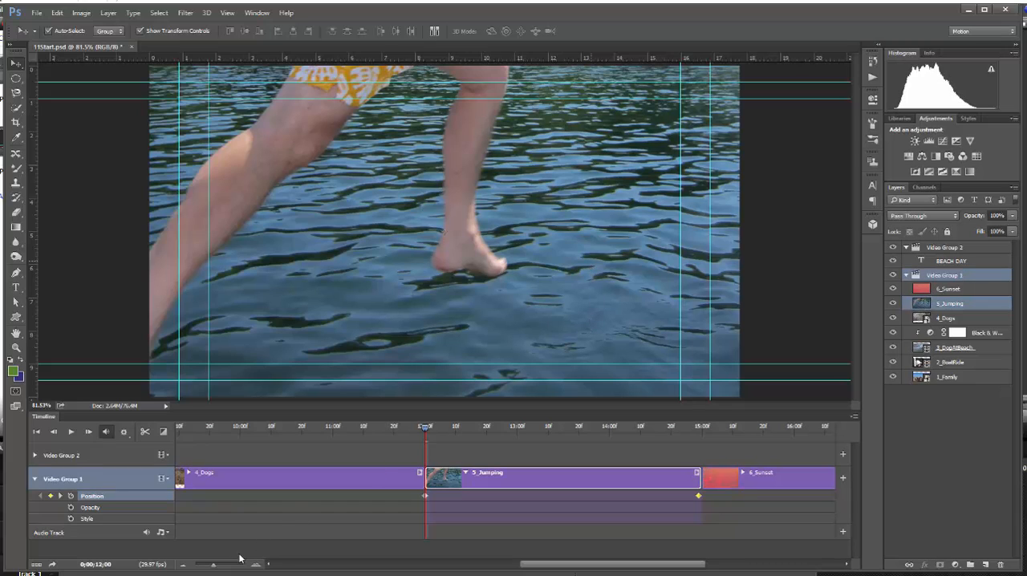
left_click_drag(425, 430, 698, 432)
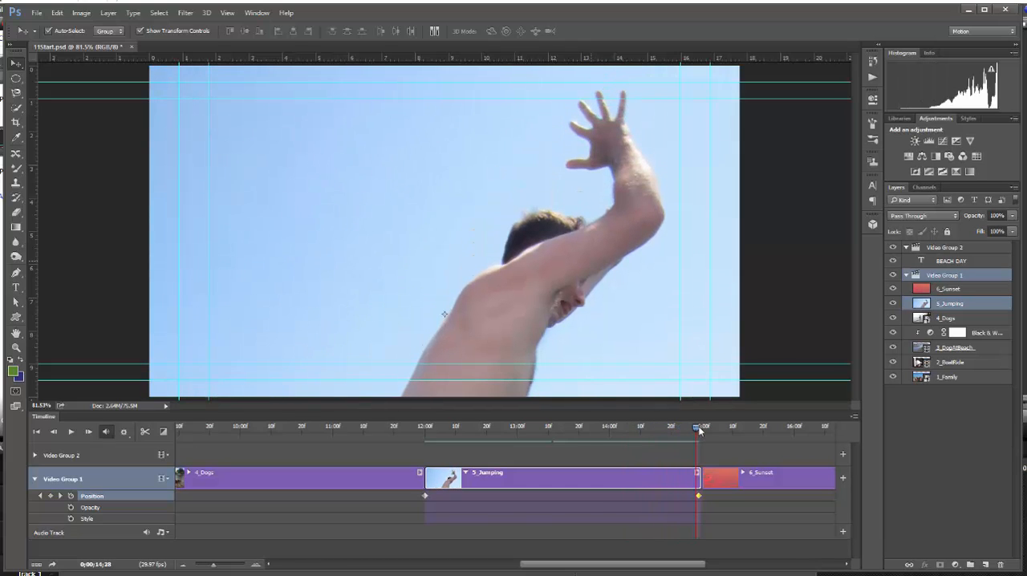
left_click(35, 480)
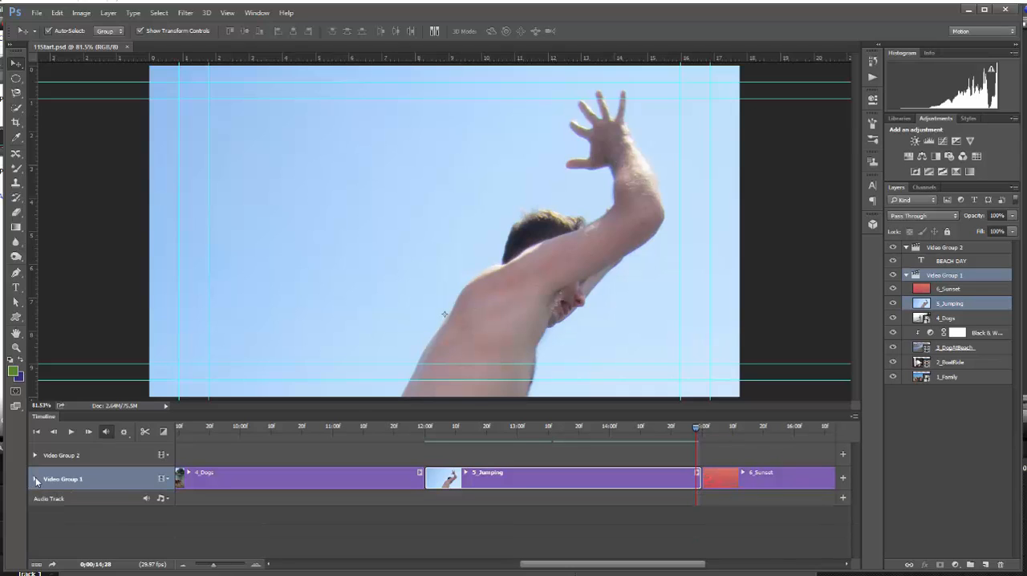
Step: Apply Pan & Zoom motion with Zoom Out to the 6_Sunset clip, and scrub through the clip to preview it
left_click(692, 429)
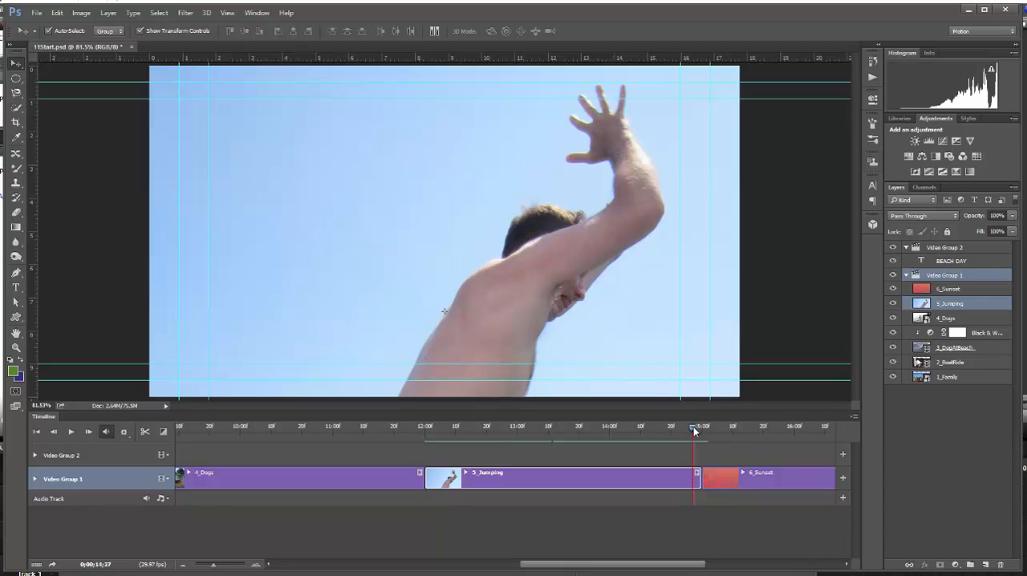
left_click_drag(695, 431, 703, 432)
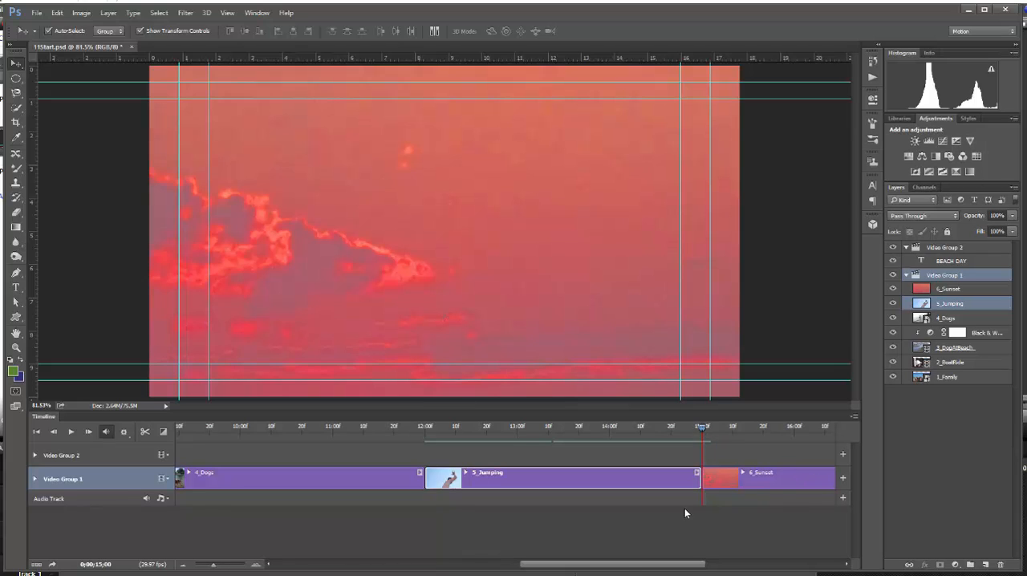
left_click_drag(620, 565, 703, 565)
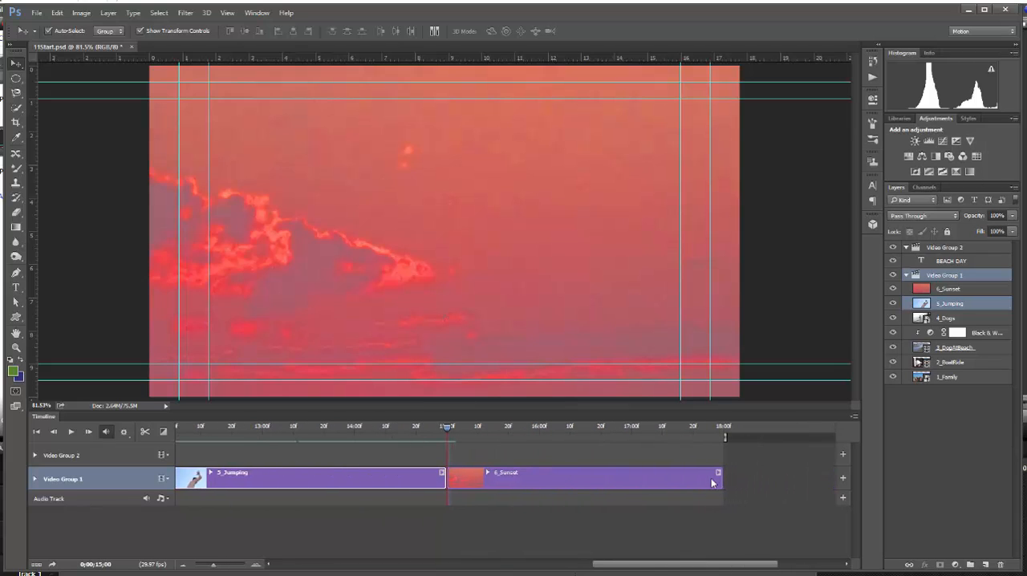
left_click(717, 478)
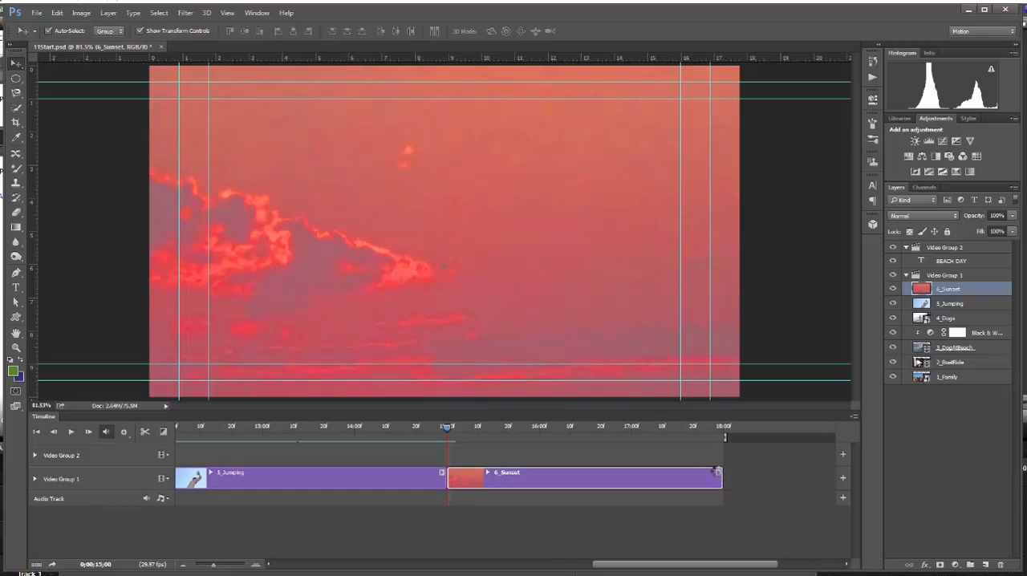
left_click(716, 472)
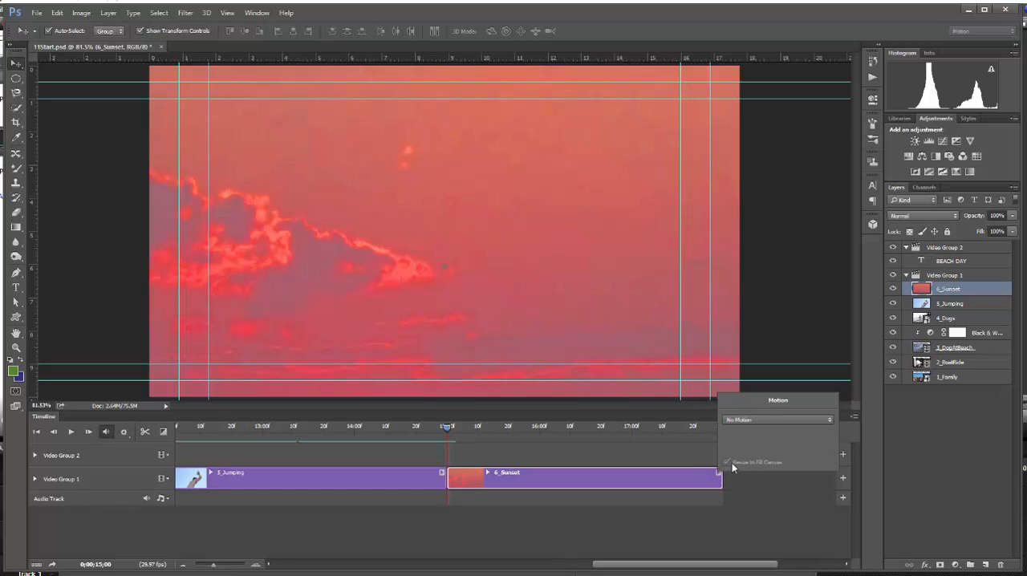
left_click(831, 420)
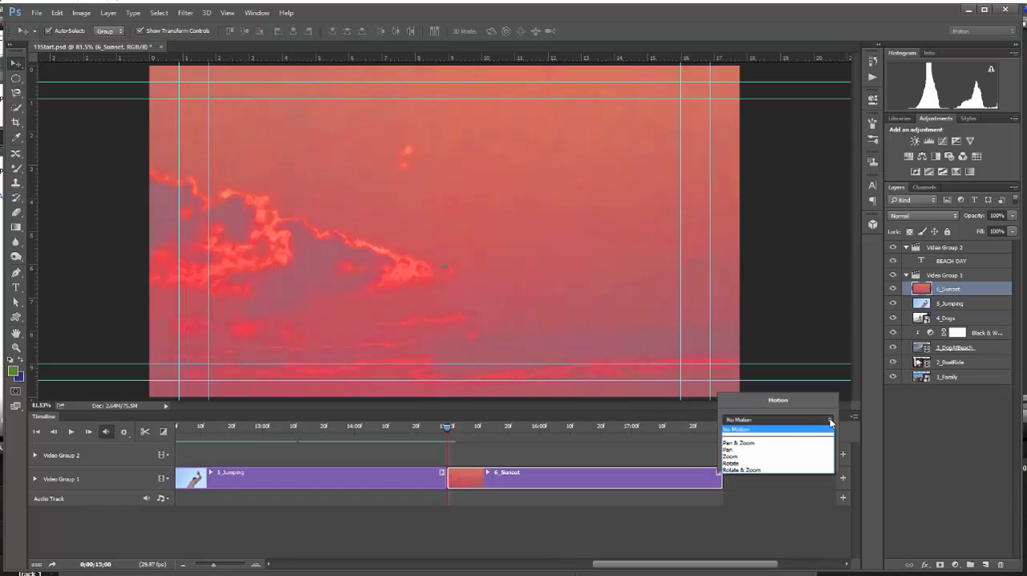
left_click(738, 435)
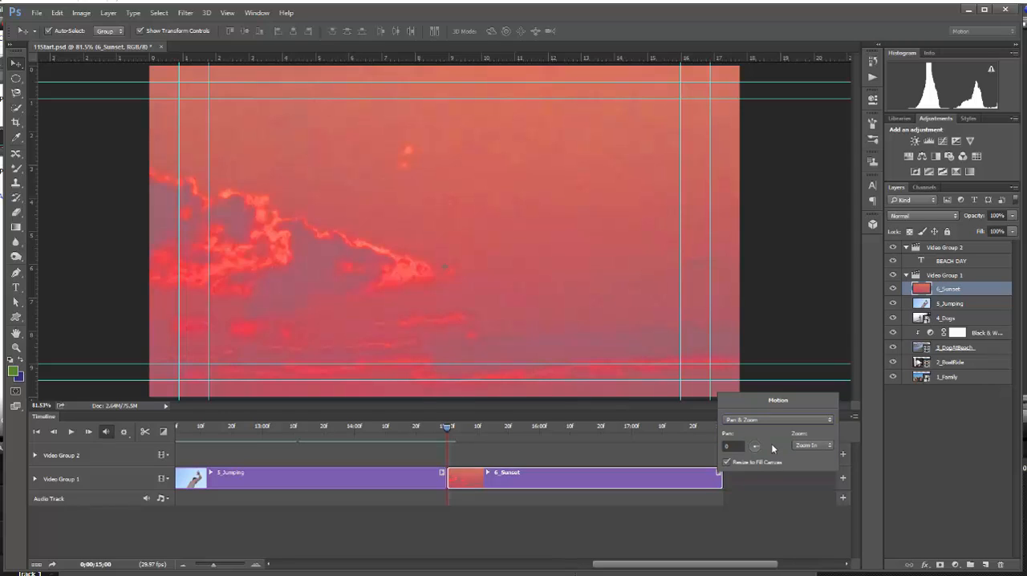
left_click(831, 445)
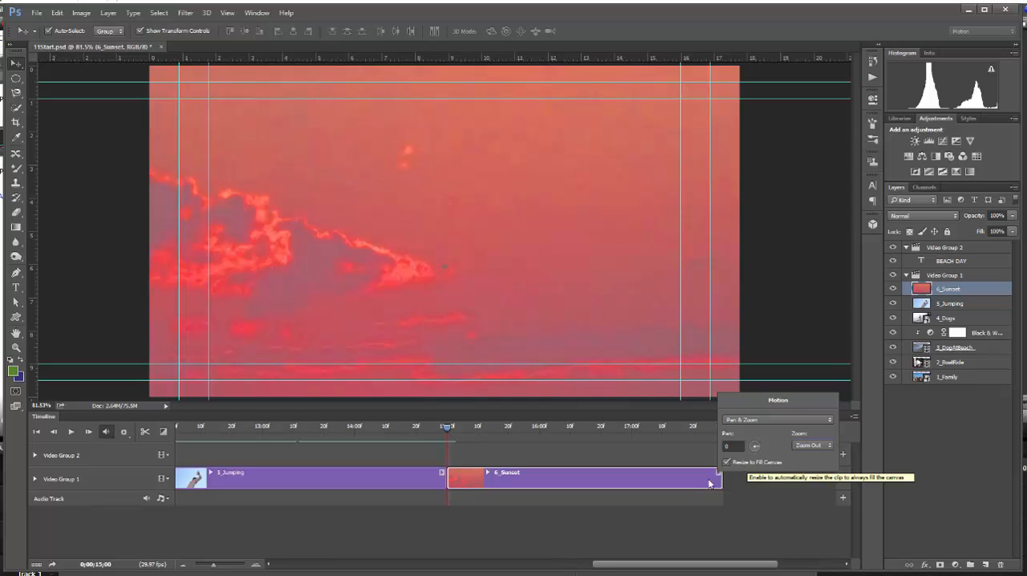
left_click(671, 501)
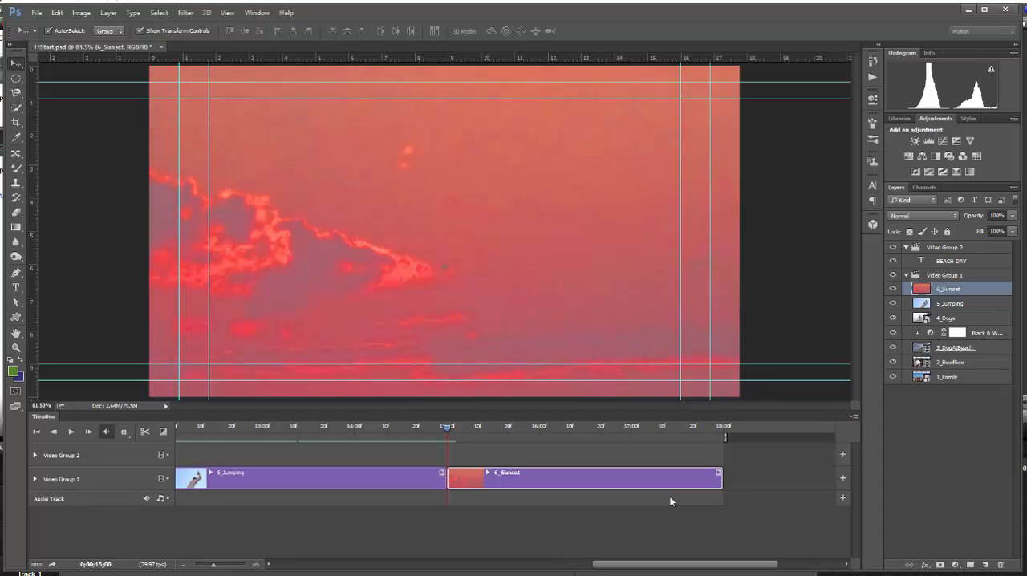
left_click(671, 502)
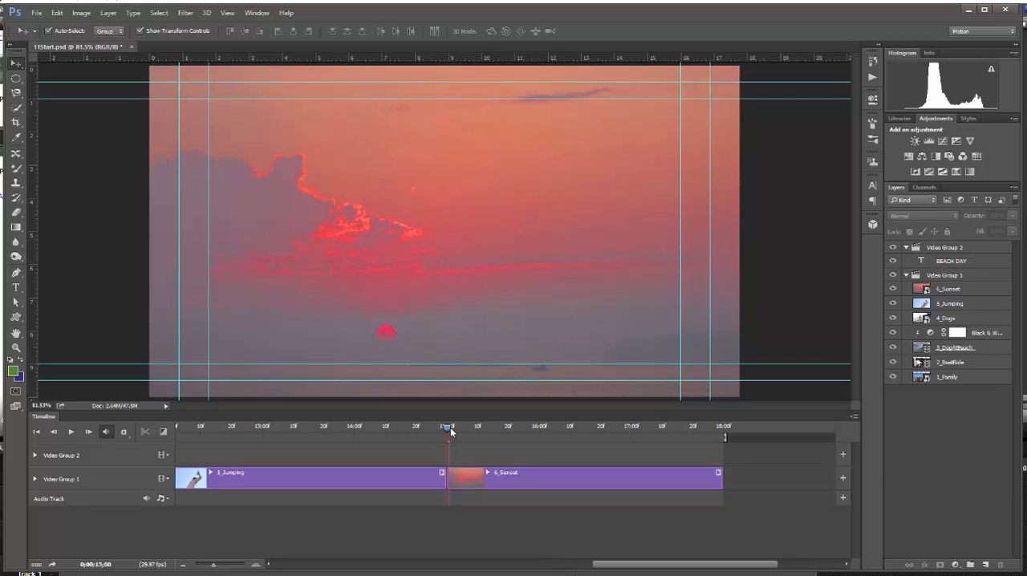
left_click_drag(450, 427, 716, 427)
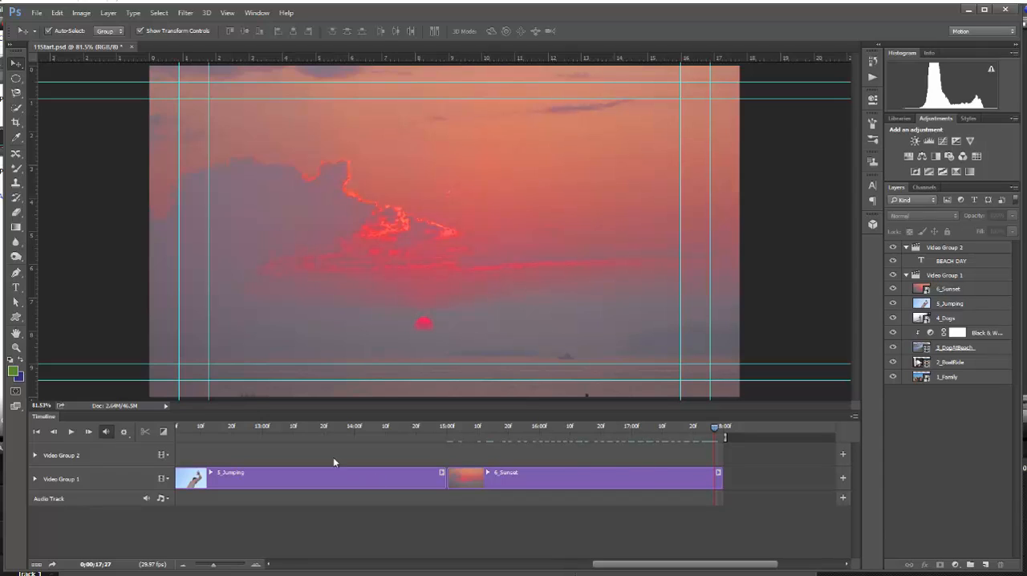
Step: Return to the first frame and add a Cross Fade transition of .25 s between the 1_Family and 2_BoatRide clips
left_click(37, 433)
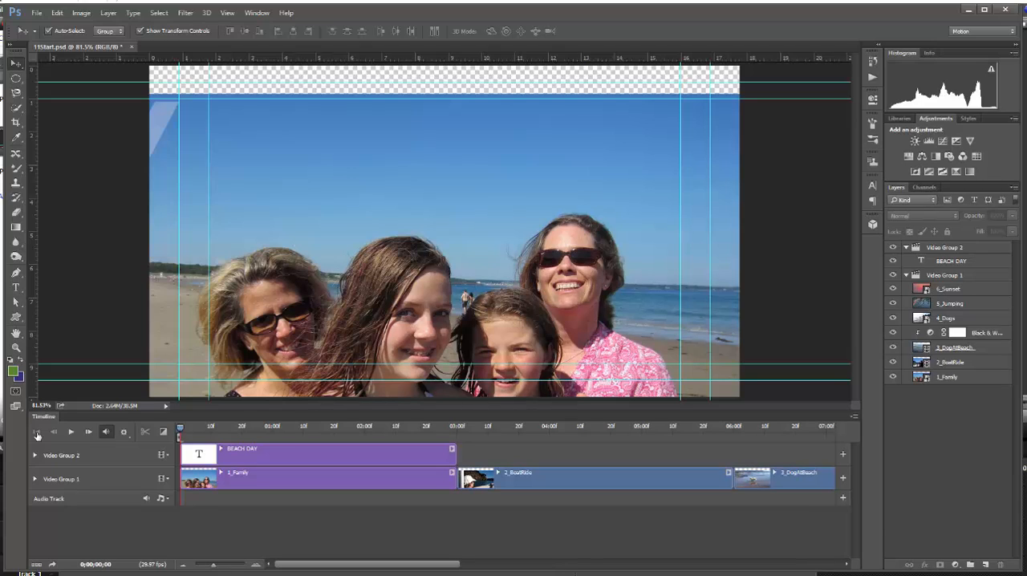
left_click(164, 433)
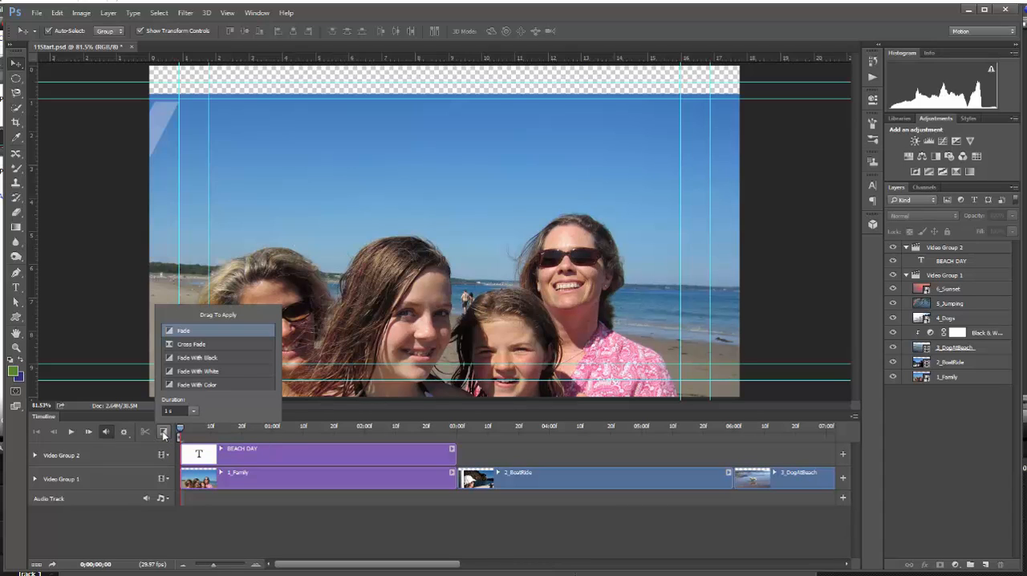
left_click(193, 345)
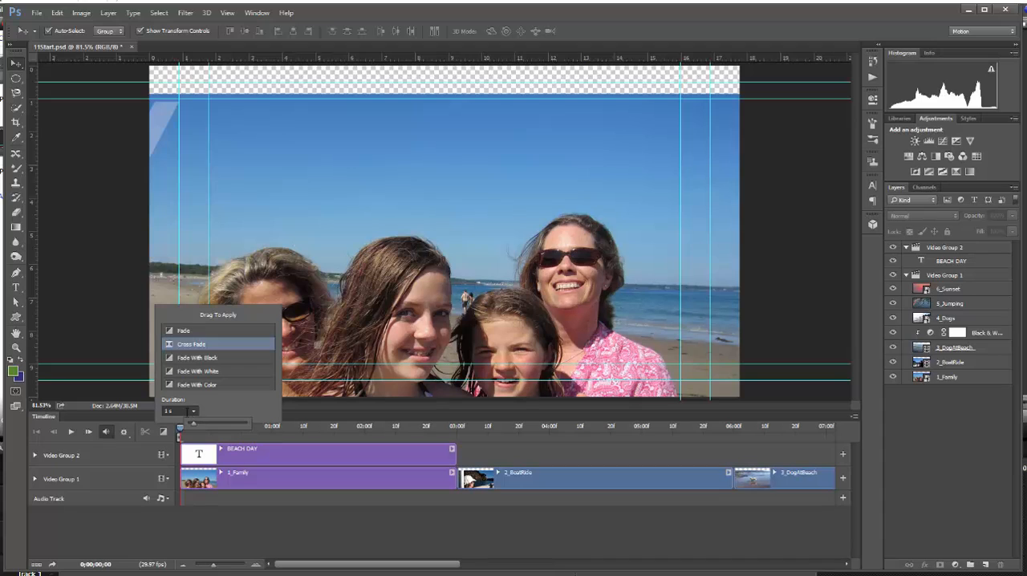
left_click(165, 411)
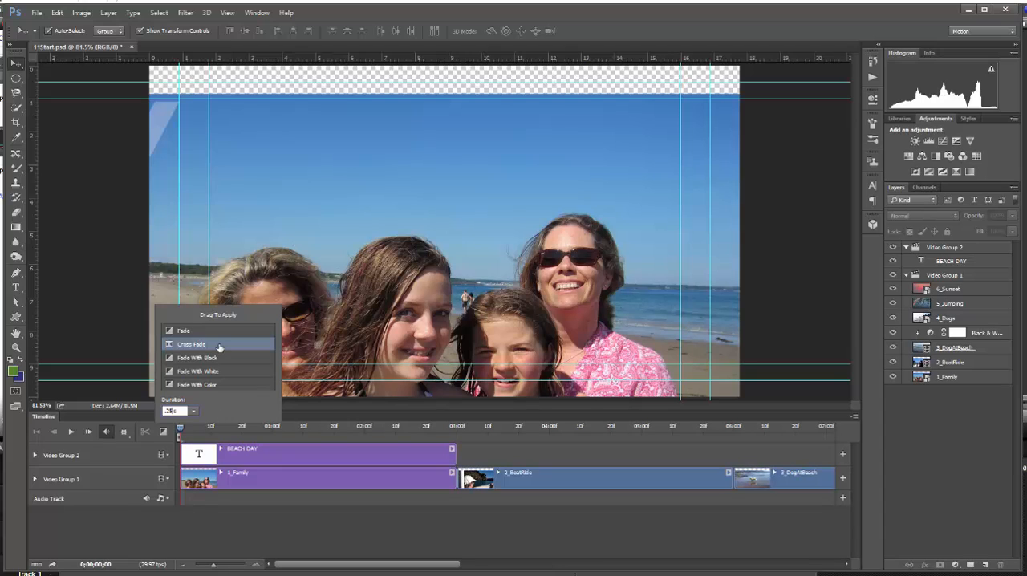
left_click_drag(219, 346, 460, 480)
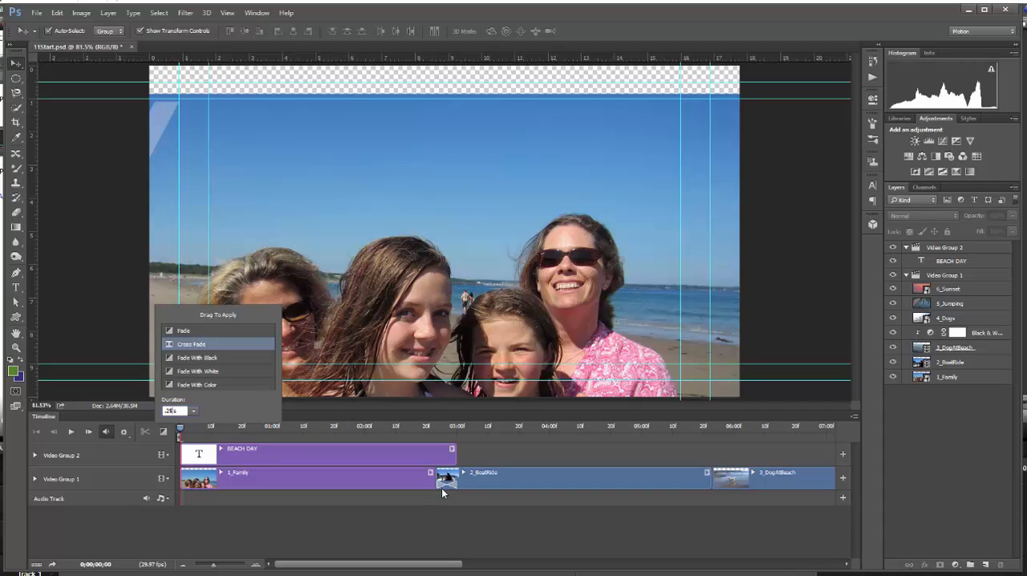
Step: Add the same Cross Fade between 2_BoatRide and 3_DogAtBeach, and between 3_DogAtBeach and 4_Dogs
left_click_drag(434, 566, 507, 566)
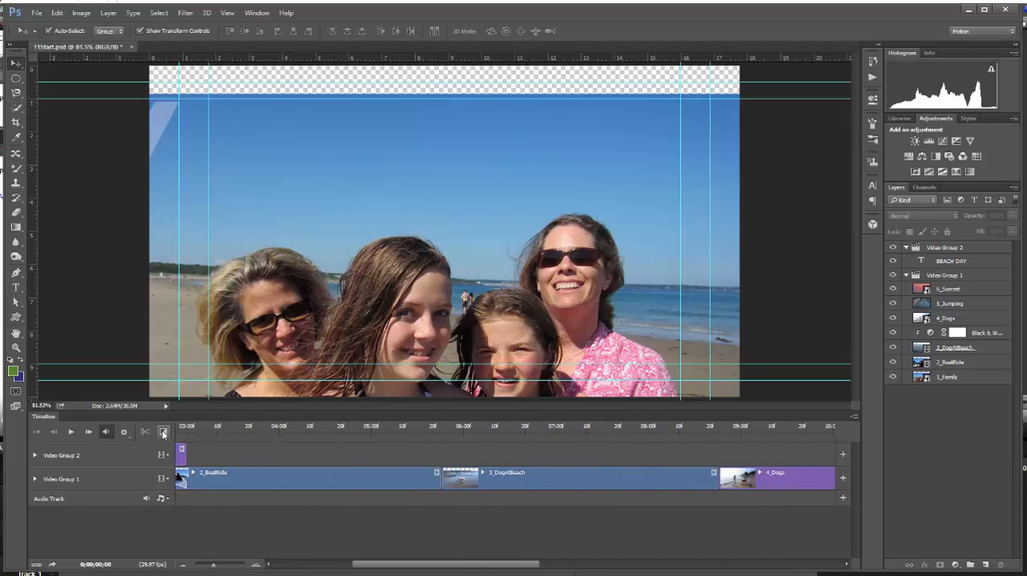
left_click(164, 432)
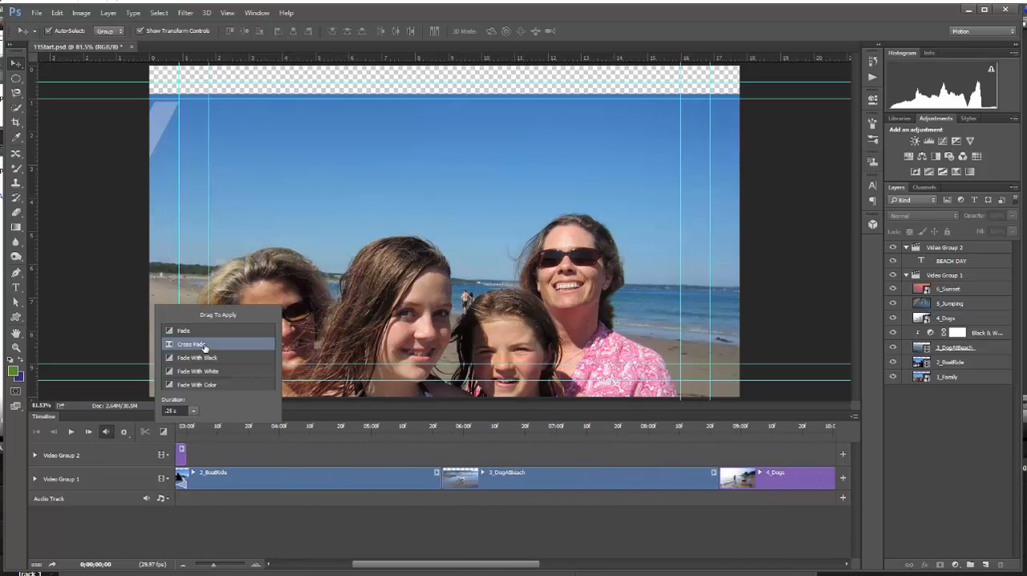
left_click_drag(205, 348, 443, 482)
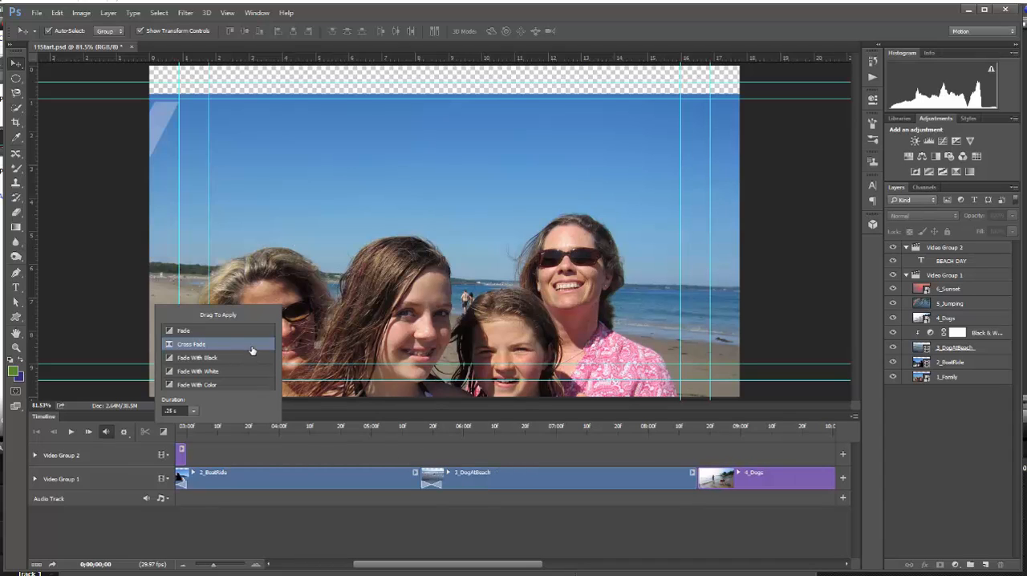
left_click_drag(249, 348, 688, 475)
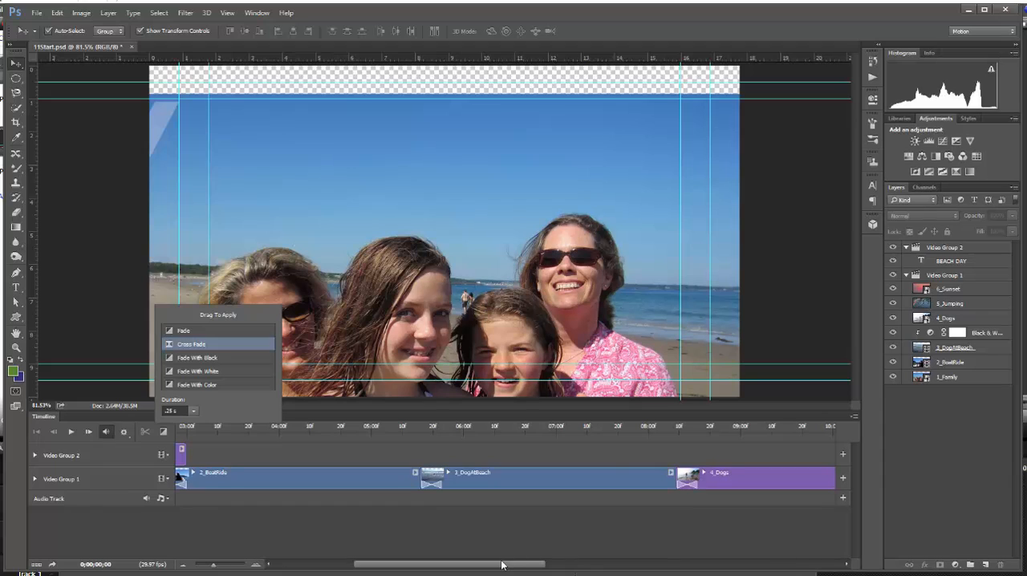
Step: Add Cross Fade transitions between 4_Dogs and 5_Jumping, and between 5_Jumping and 6_Sunset
left_click_drag(505, 565, 586, 565)
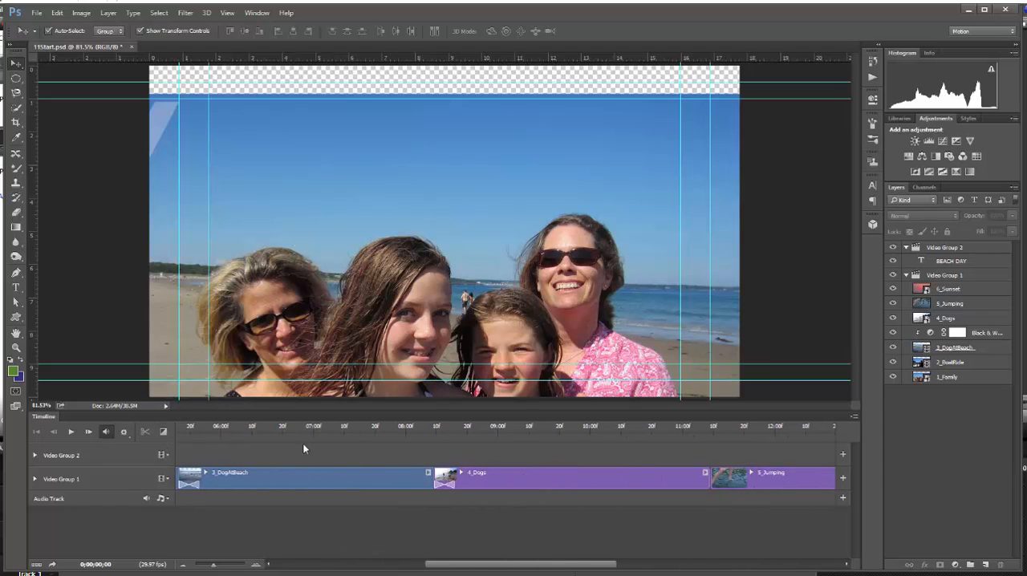
left_click(164, 434)
left_click_drag(225, 347, 711, 483)
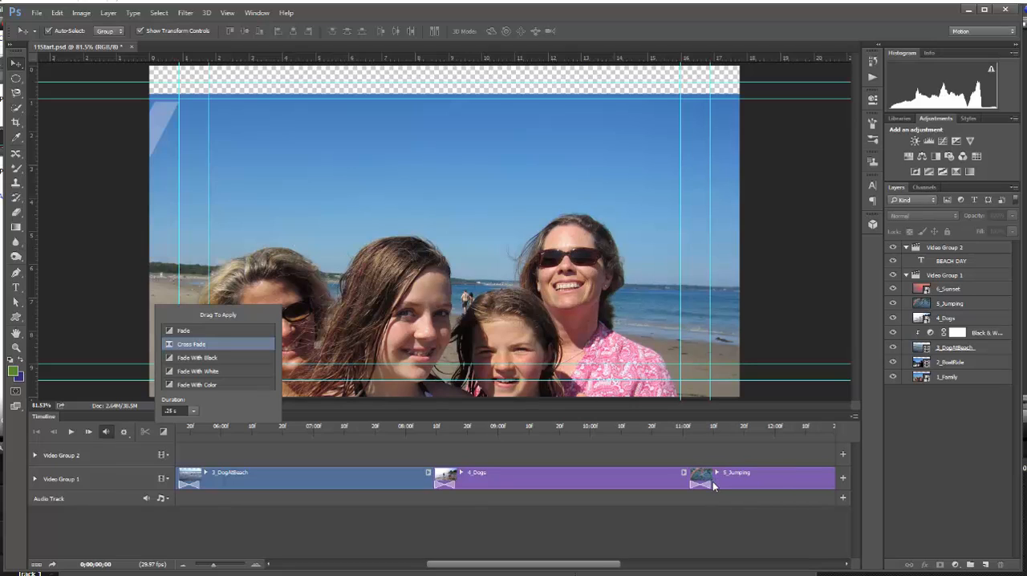
left_click(212, 359)
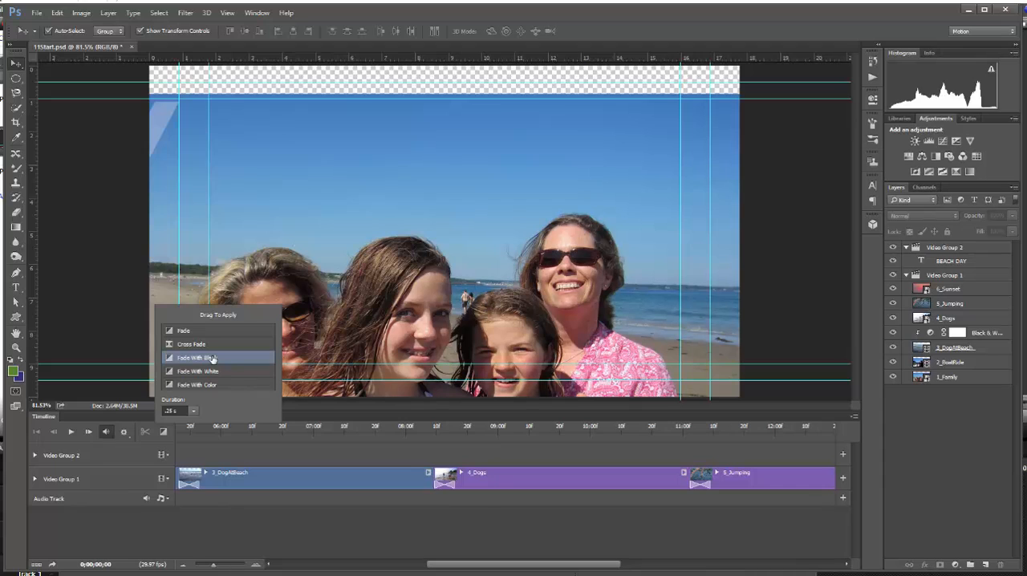
left_click_drag(484, 564, 611, 562)
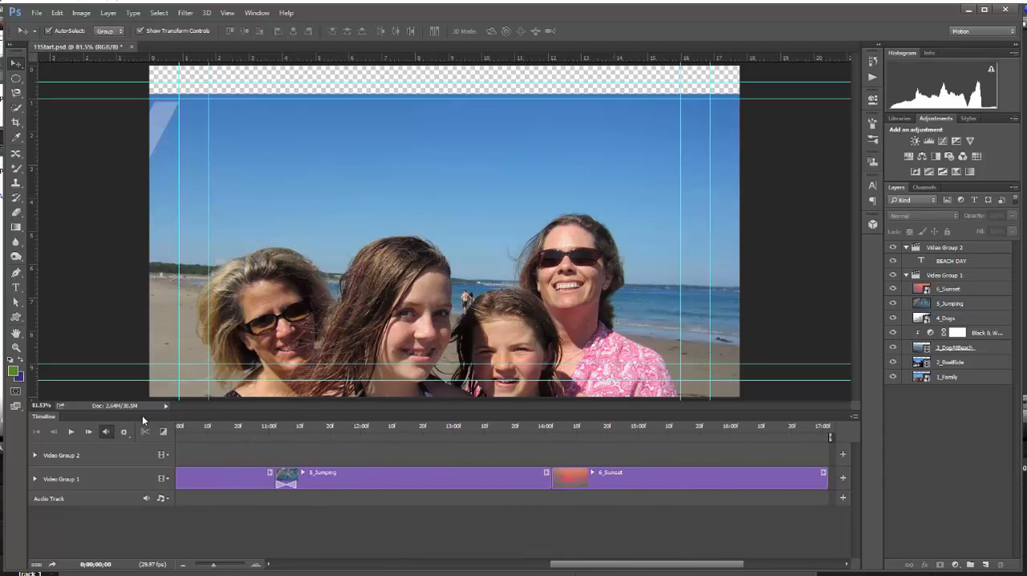
left_click(164, 432)
left_click_drag(212, 345, 551, 477)
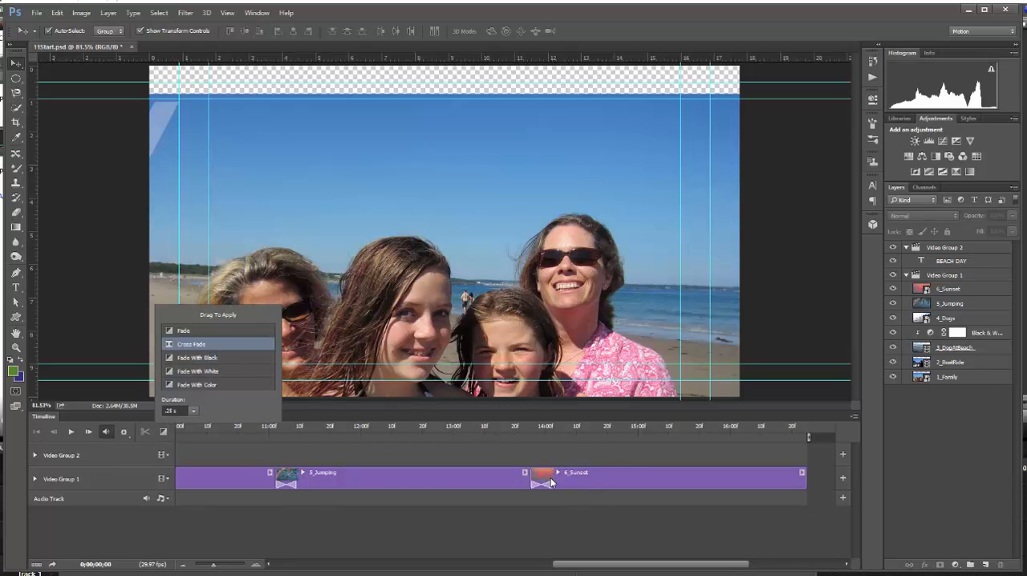
Step: Add a Fade With Black transition at the end of the 6_Sunset clip and lengthen it to about 0.7 s
left_click_drag(199, 359, 800, 482)
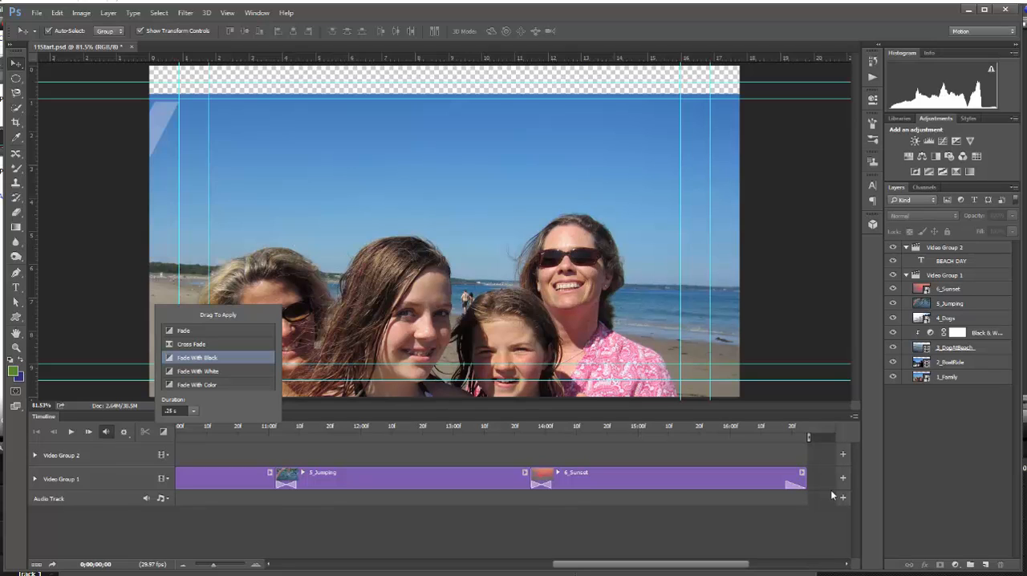
left_click(786, 483)
left_click_drag(782, 483, 740, 491)
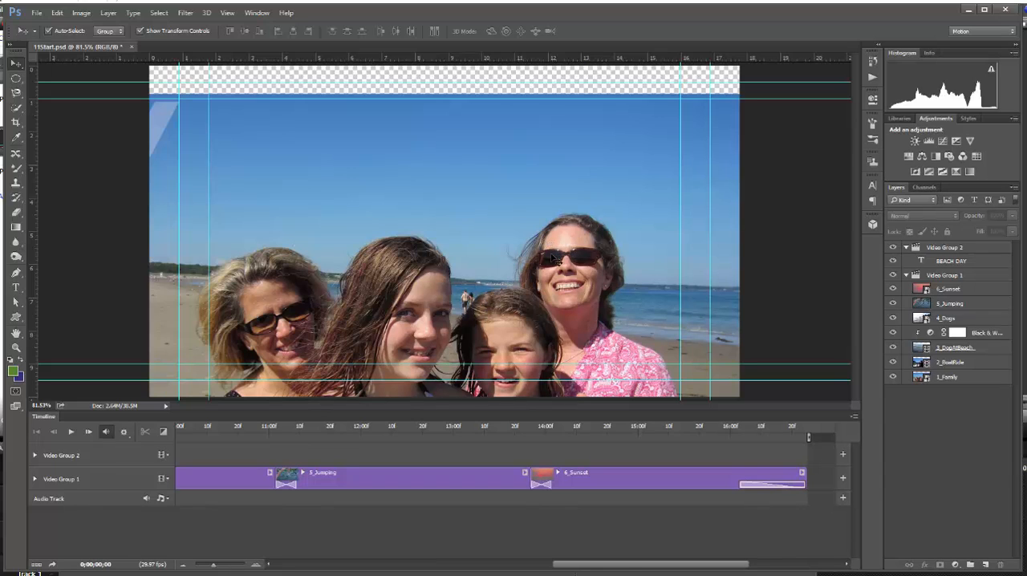
Step: Back at the start of the timeline, move the 1_Family image up so it covers the empty strip along the canvas top
left_click_drag(626, 566, 254, 572)
left_click(255, 478)
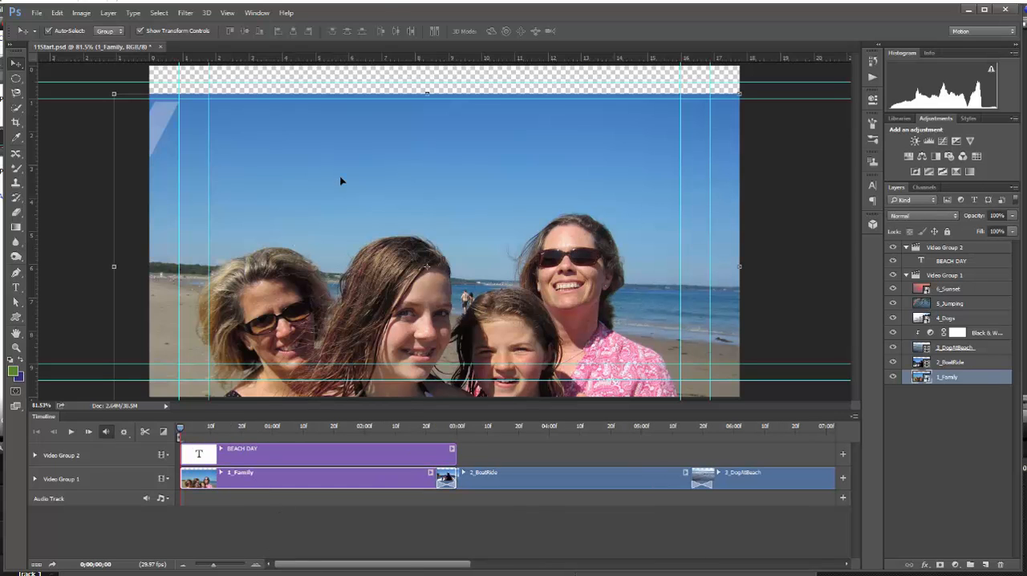
left_click(407, 196)
left_click_drag(408, 197, 411, 165)
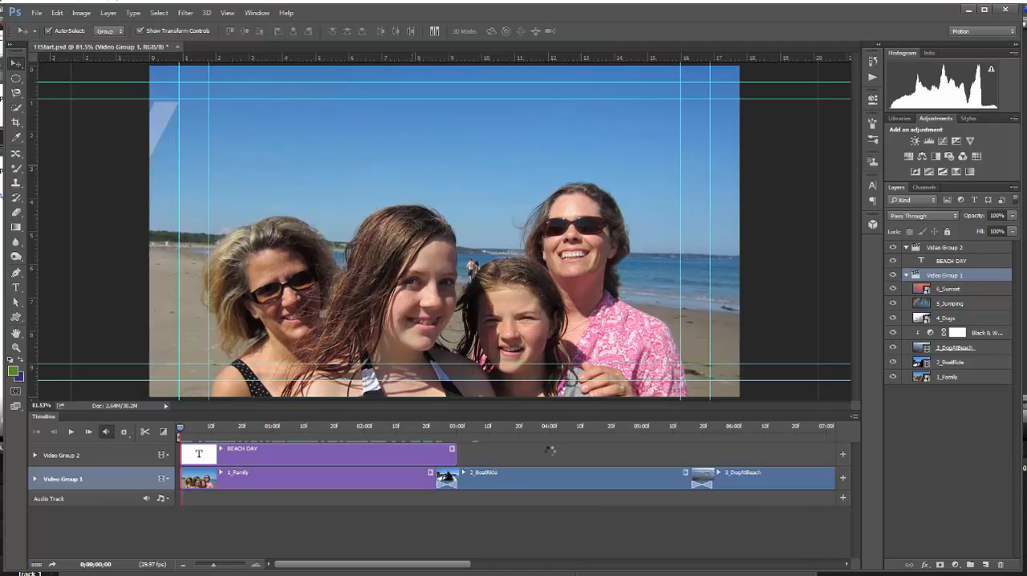
Step: Reveal the BEACH DAY title's Transform keyframes, scrub back to the first frame to check its motion, and collapse the track
left_click(352, 453)
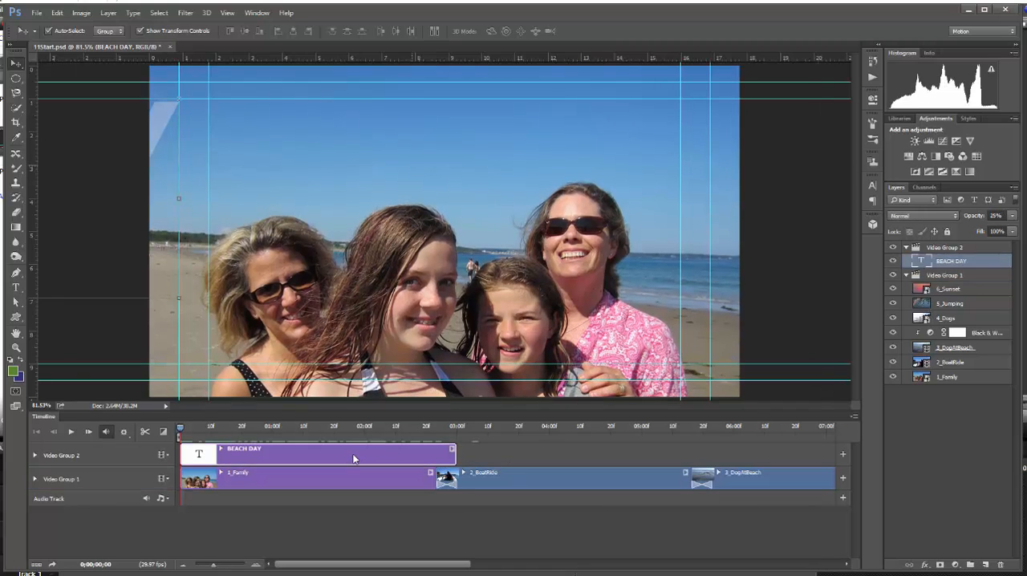
left_click(35, 455)
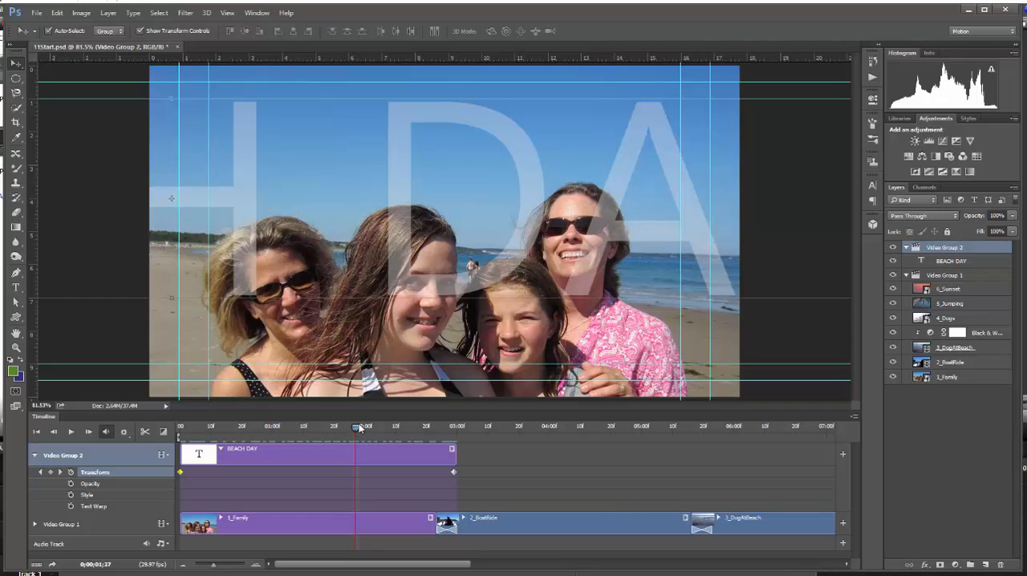
left_click_drag(360, 431, 179, 429)
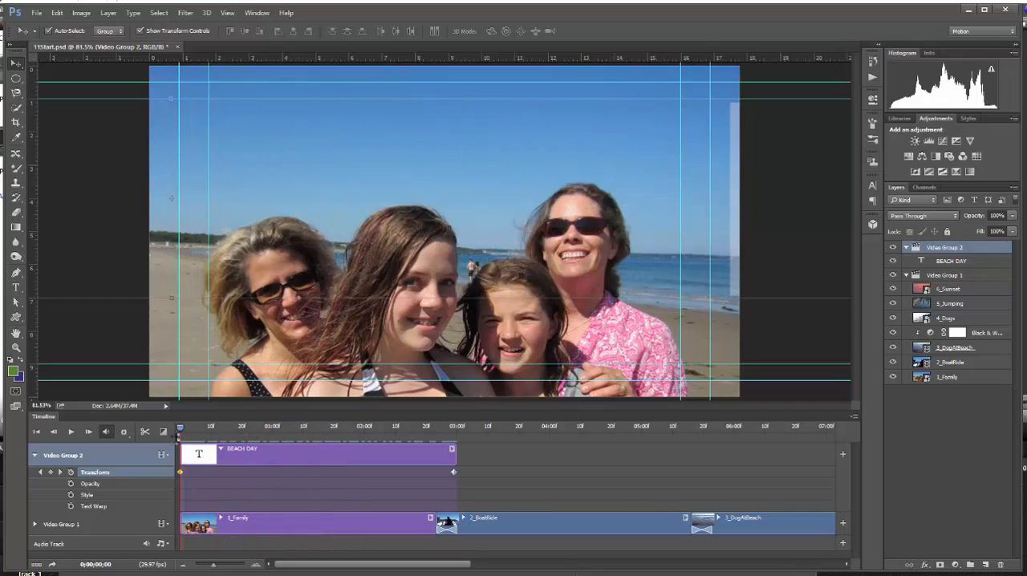
left_click(34, 455)
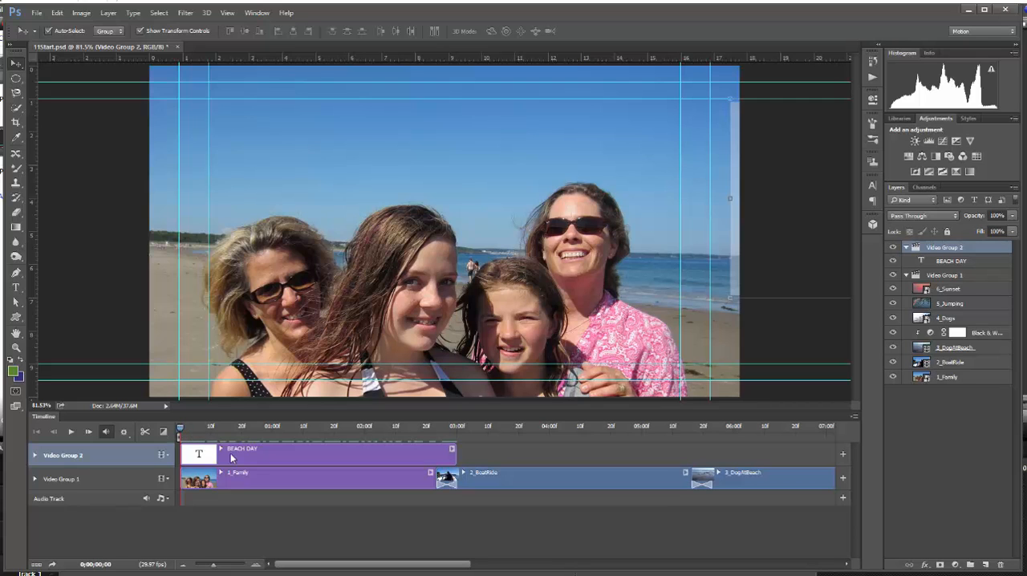
Step: Play the timeline, pause during 2_BoatRide to move its image slightly up and left to fill the canvas, and resume playback
key("space")
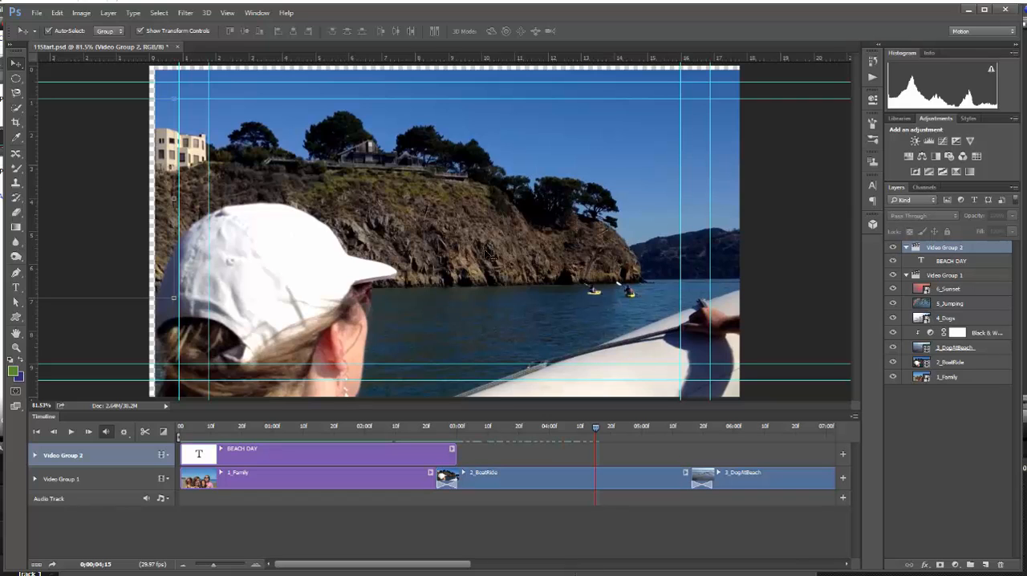
mouse_move(492, 262)
left_mouse_down()
mouse_move(503, 254)
mouse_move(485, 260)
left_mouse_up()
key("space")
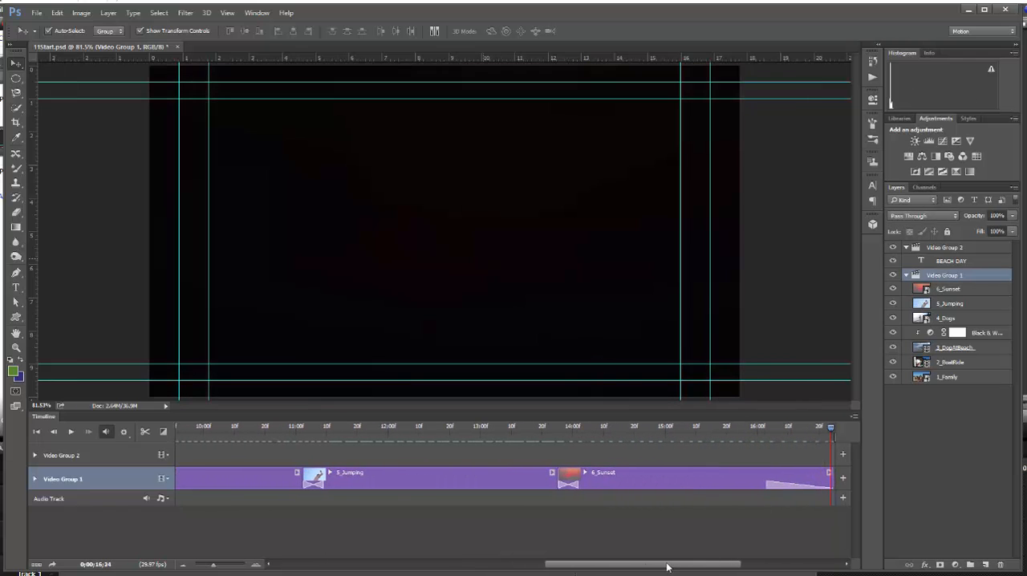
Step: Add the beachsong file from the Lesson 11 folder to the Audio Track
left_click_drag(666, 566, 340, 569)
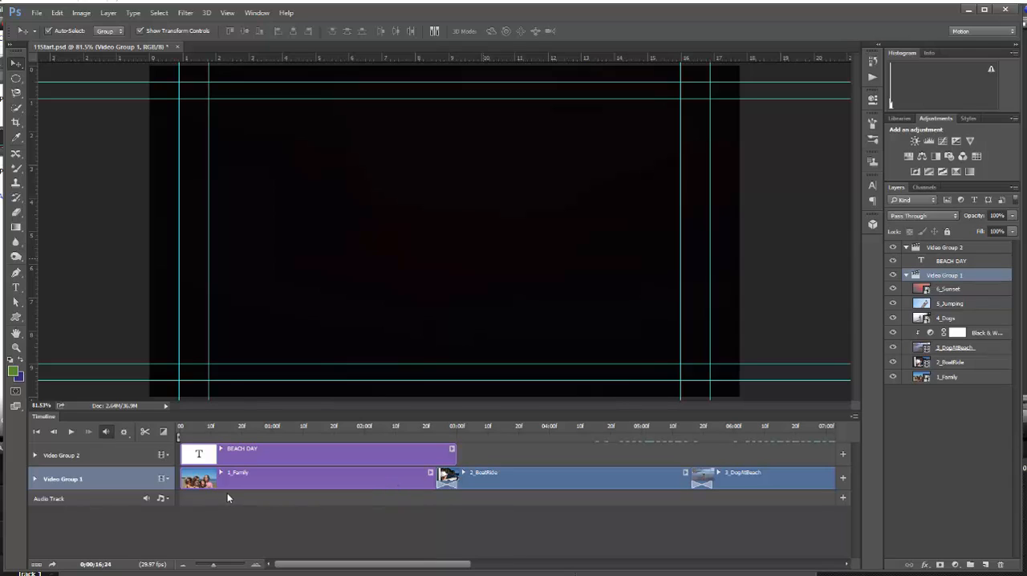
left_click(166, 501)
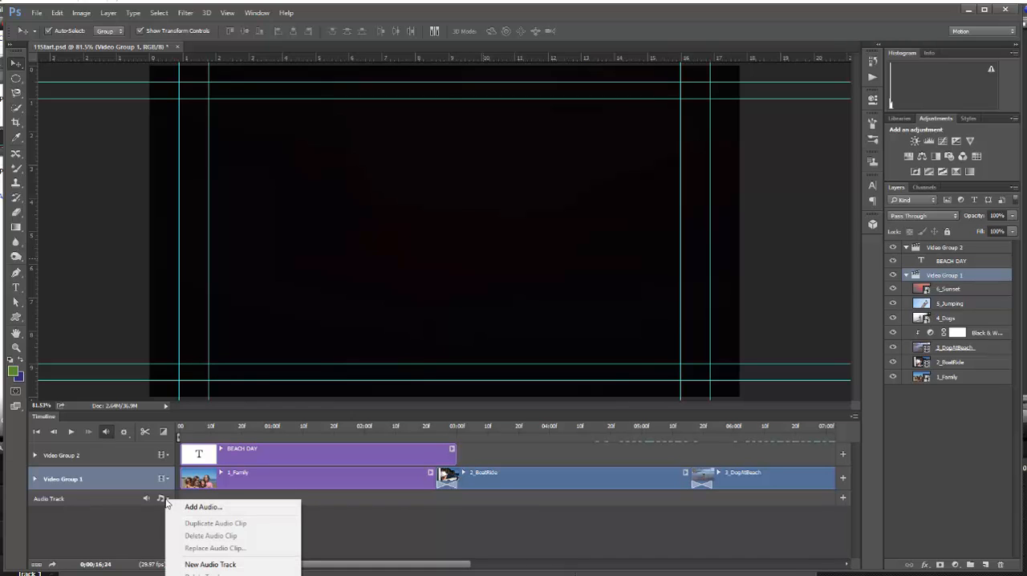
left_click(201, 509)
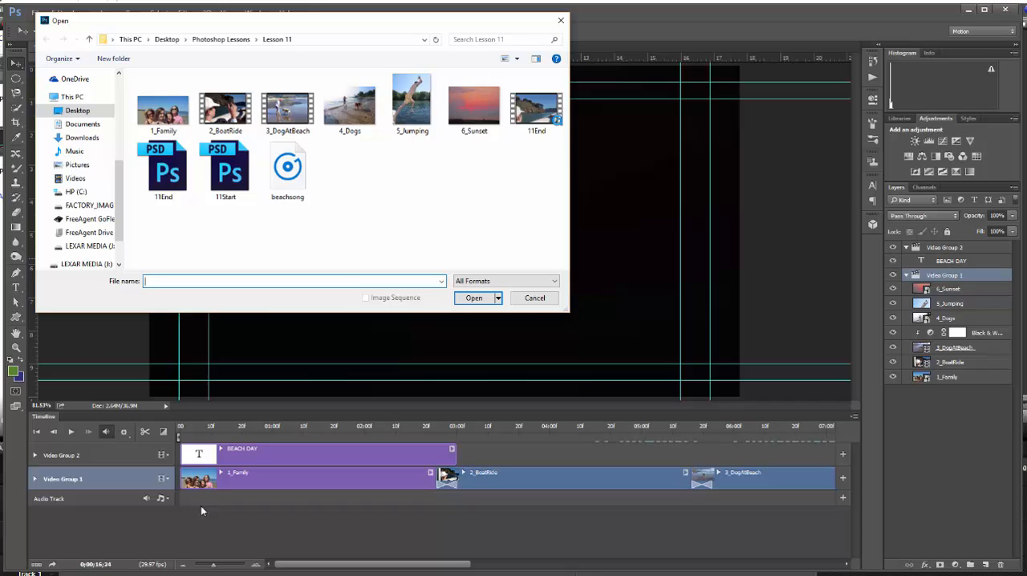
left_click(294, 185)
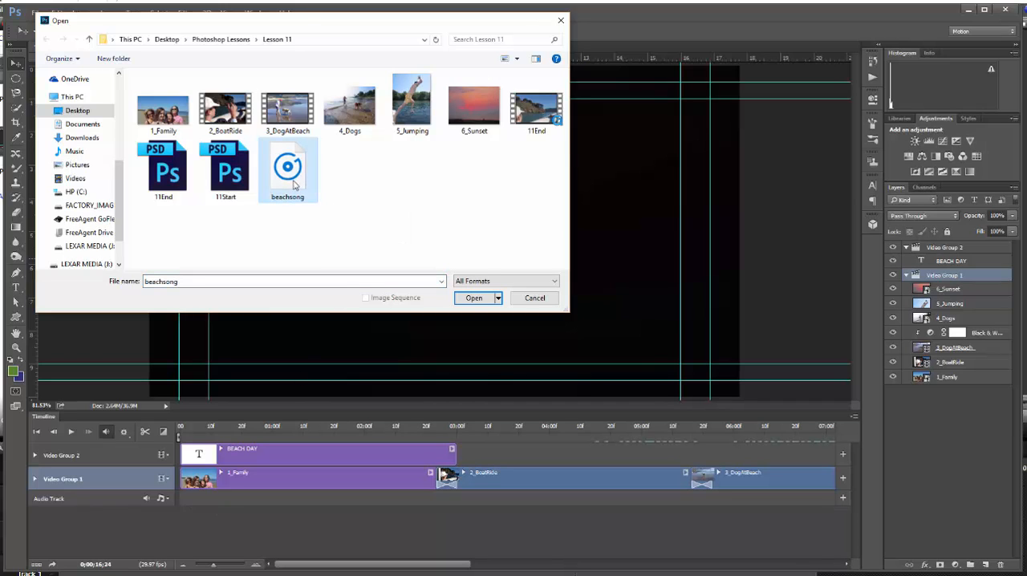
left_click(474, 298)
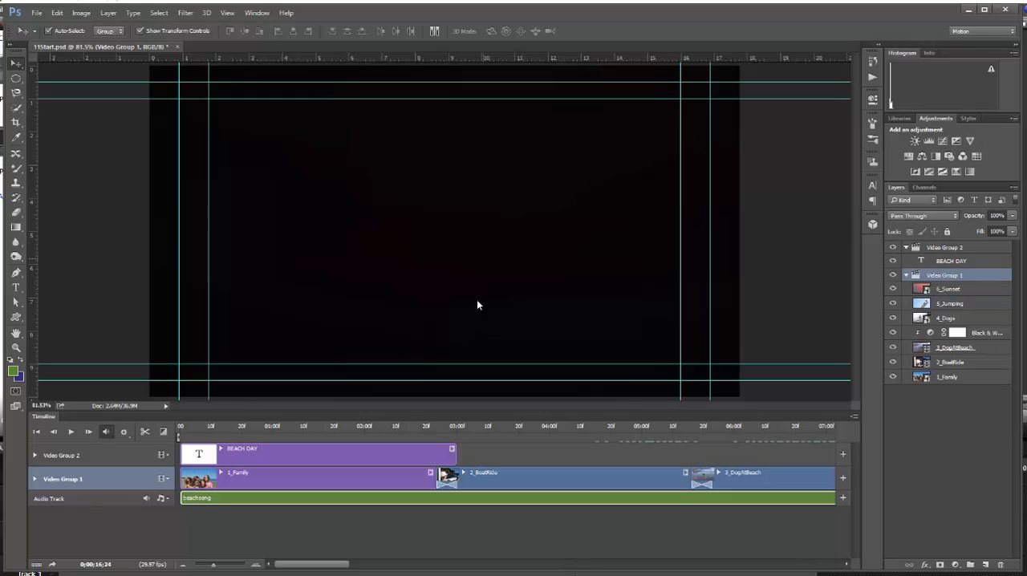
Step: Split the beachsong audio at the end of the 6_Sunset clip and delete the part beyond it
left_click_drag(213, 565, 204, 565)
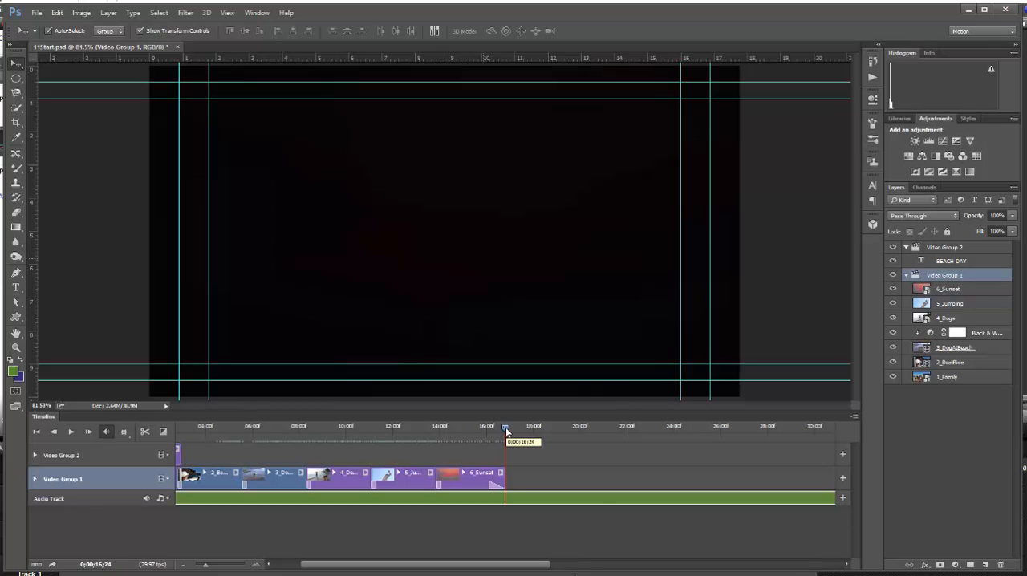
left_click(544, 503)
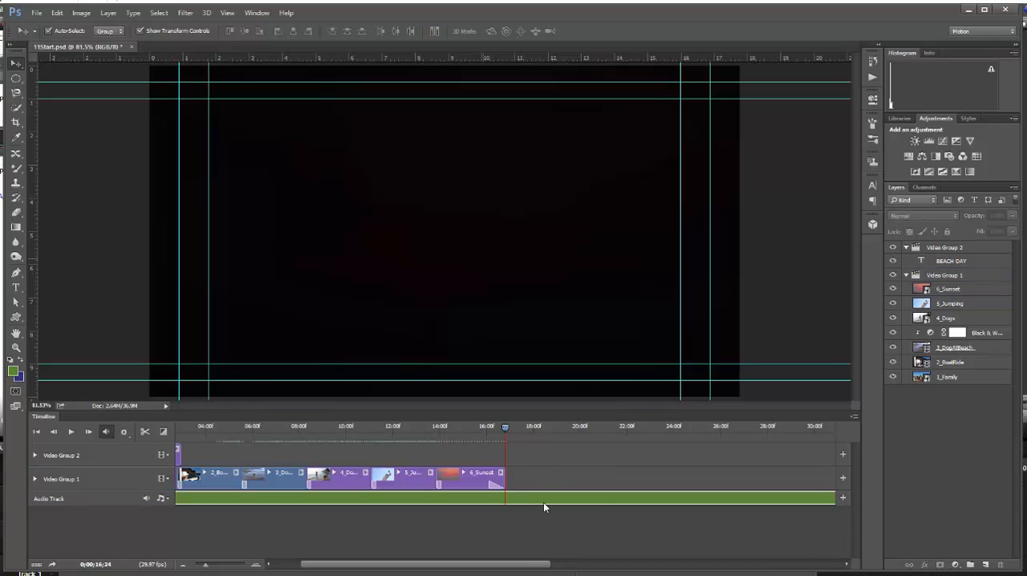
left_click(144, 433)
left_click(644, 499)
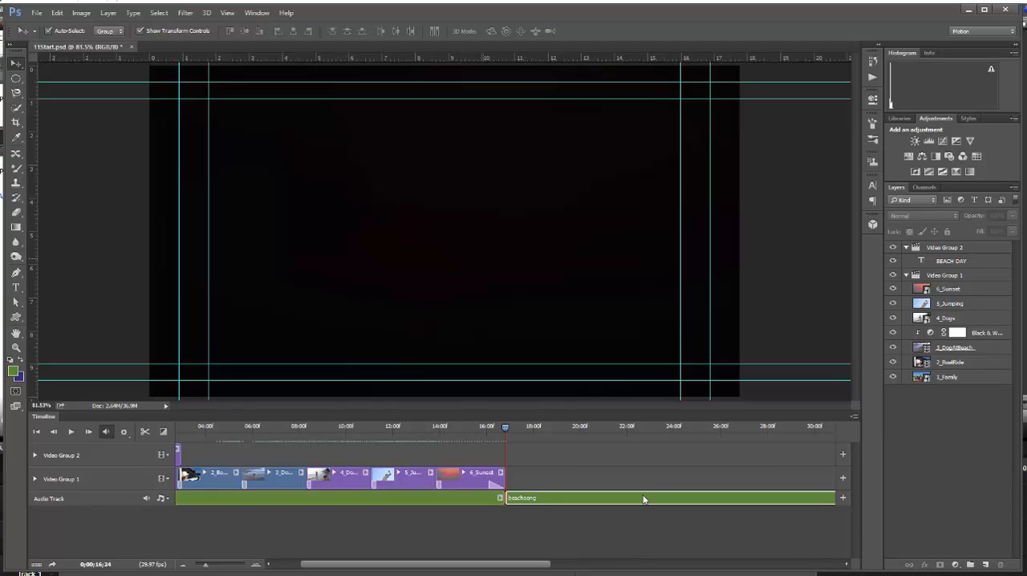
key("Delete")
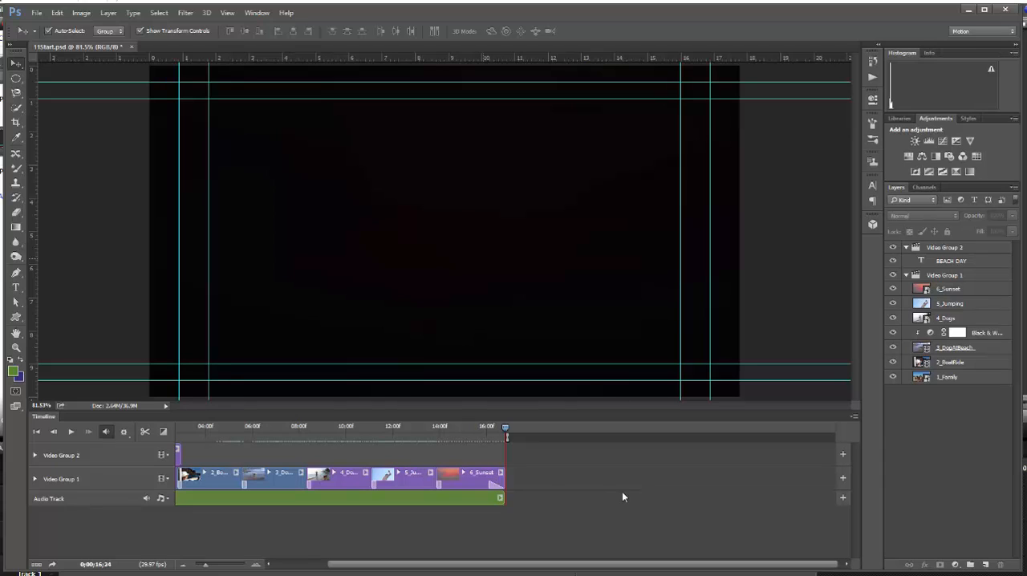
Step: Give the beachsong audio a very short fade-in and a longer fade-out, and play the timeline to hear it
left_click(499, 500)
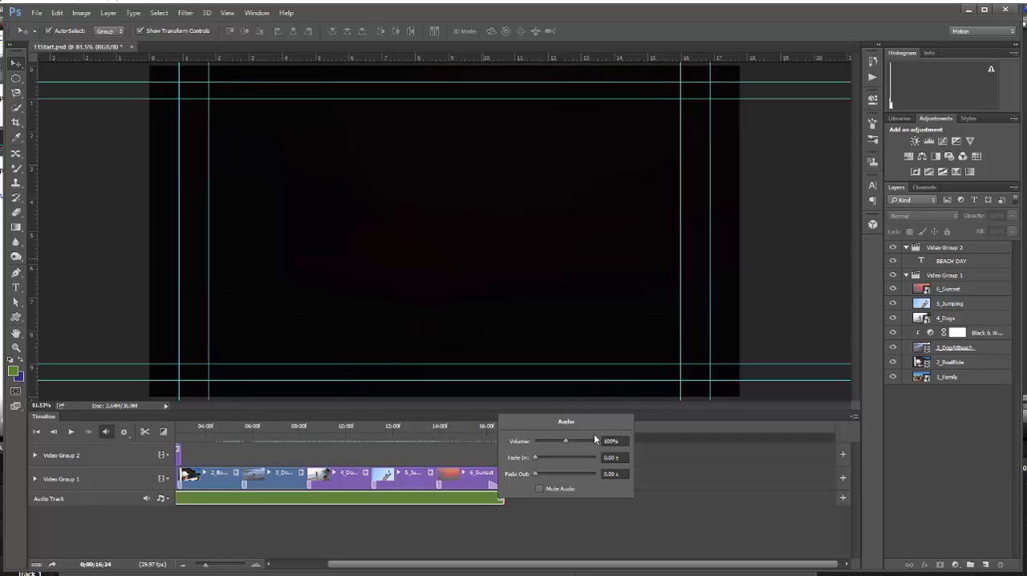
left_click_drag(535, 457, 537, 457)
left_click_drag(535, 473, 554, 476)
left_click(567, 527)
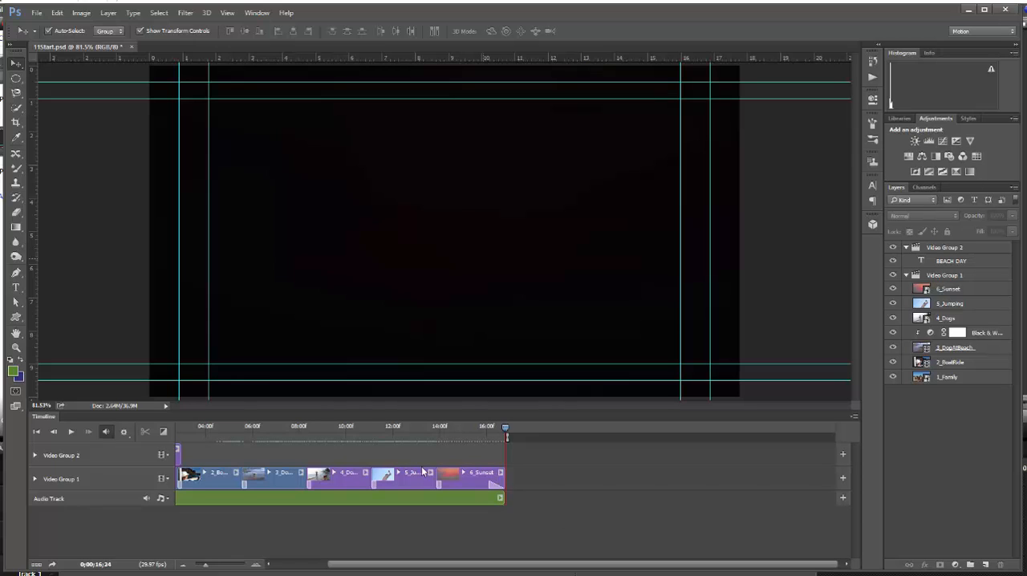
left_click(70, 432)
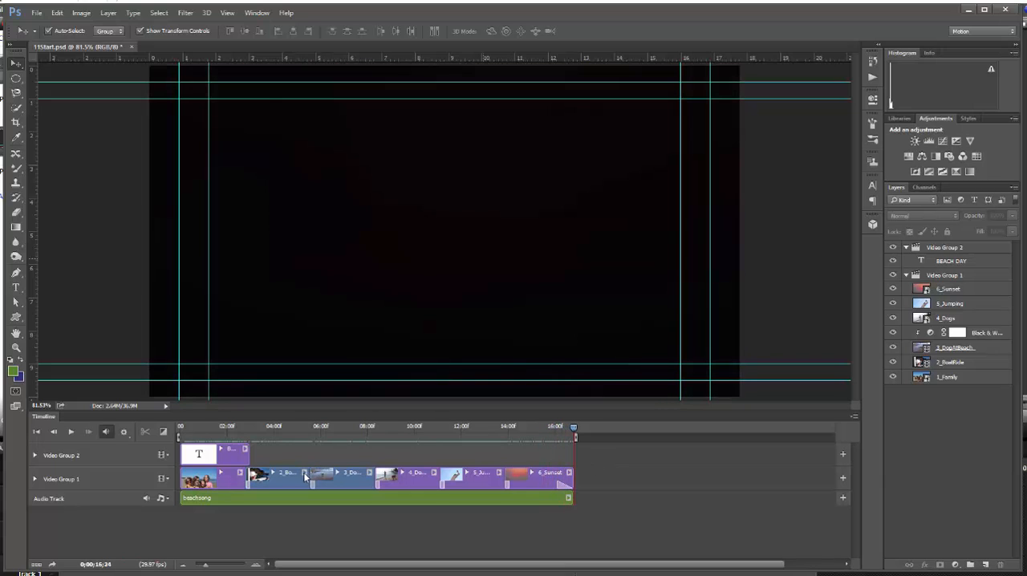
Step: Mute the built-in audio of the 2_BoatRide and 3_DogAtBeach video clips
left_click(304, 475)
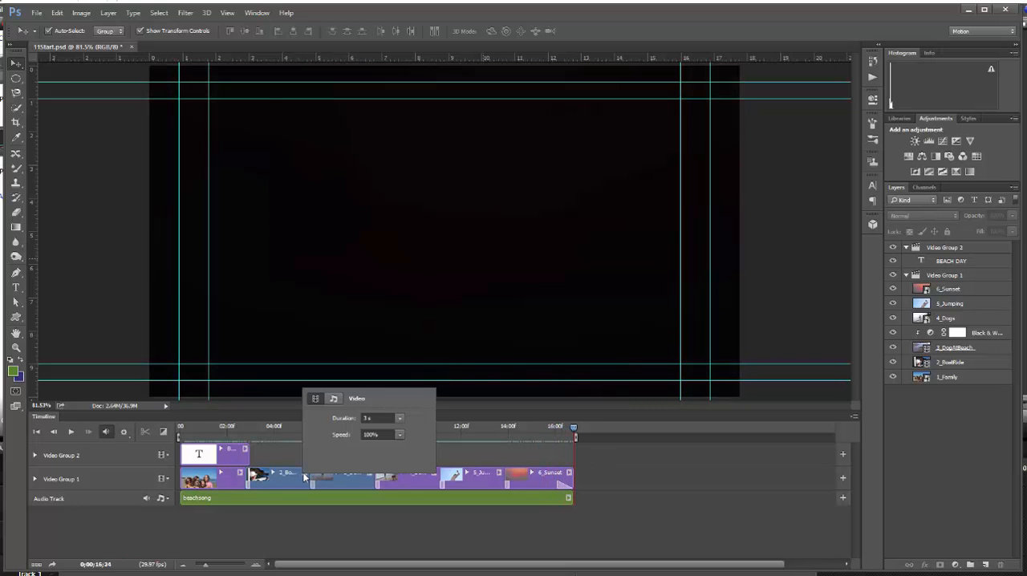
left_click(334, 400)
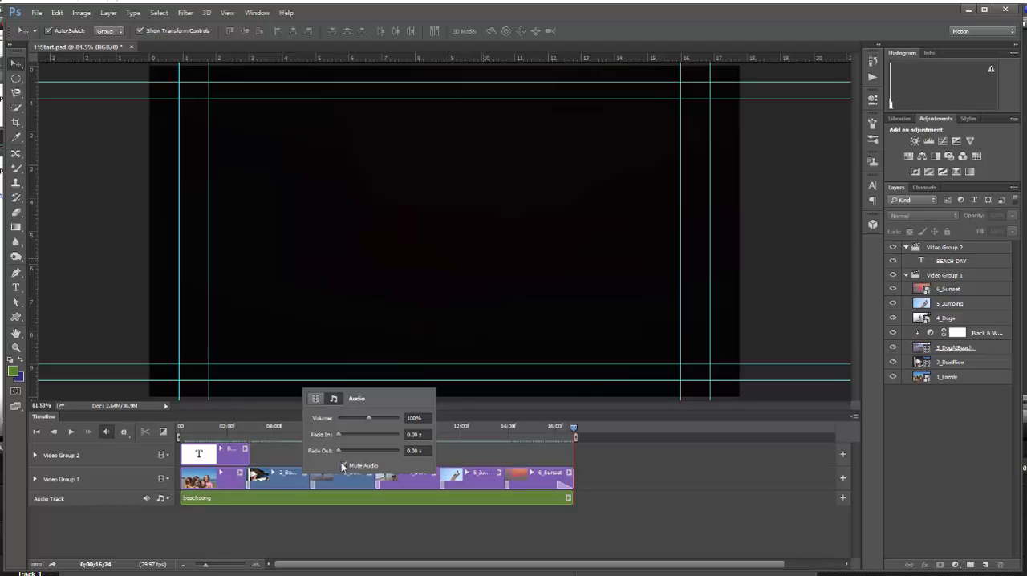
left_click(430, 518)
left_click(370, 475)
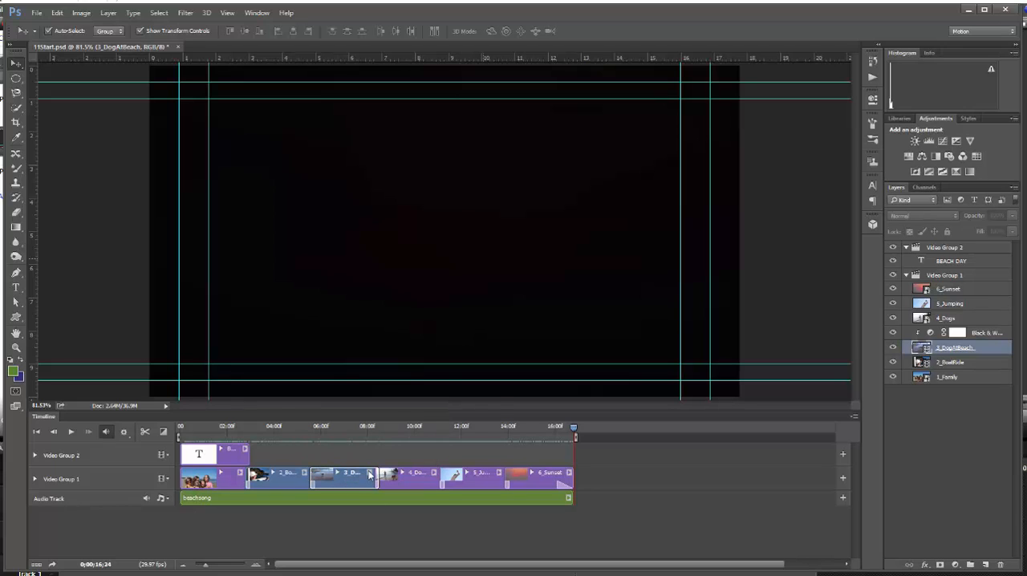
left_click(370, 474)
left_click(399, 396)
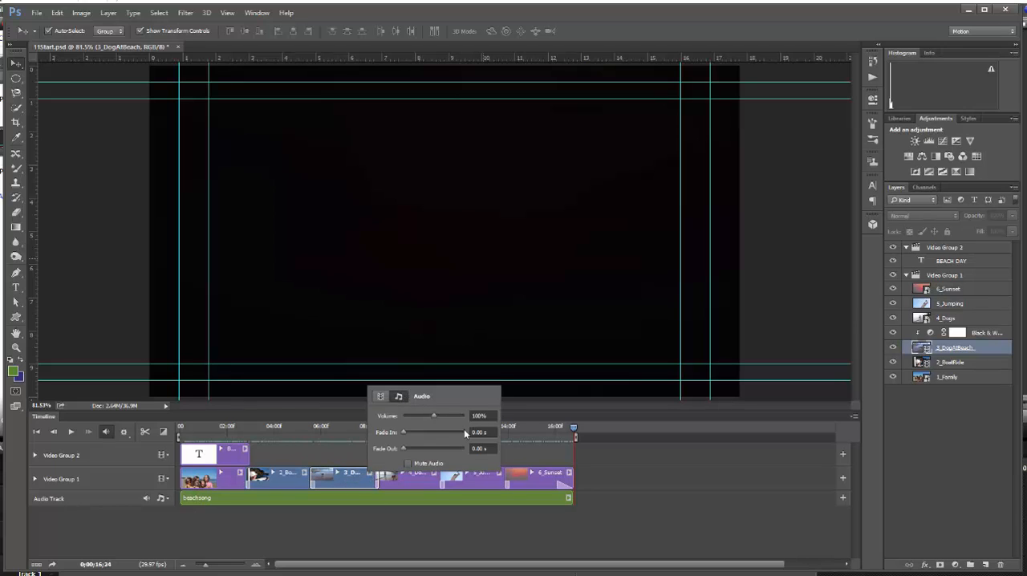
left_click(407, 463)
left_click(412, 533)
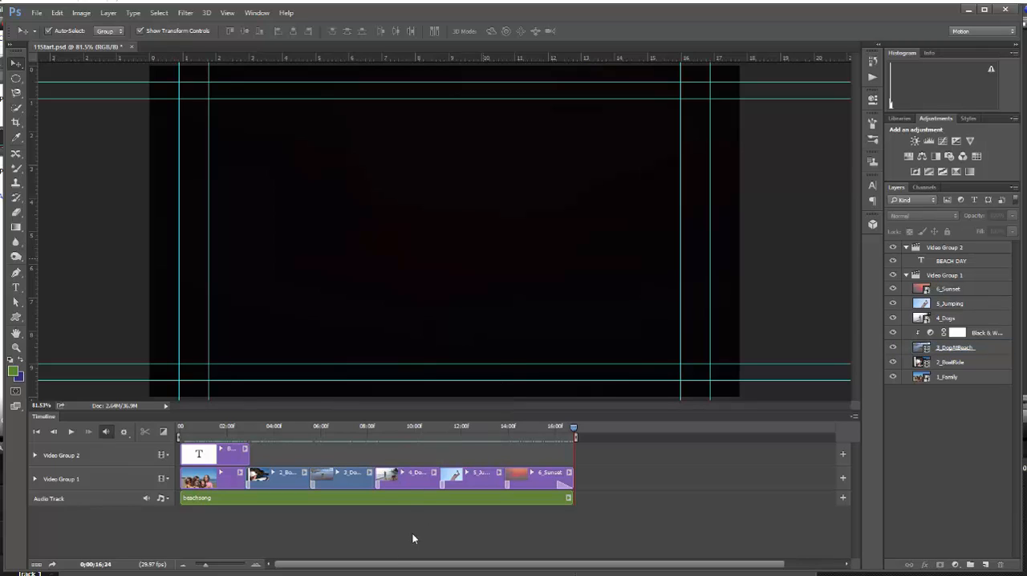
Step: Select the 4_Dogs, 5_Jumping and 6_Sunset clips in turn, clear the selection, and play the video with its soundtrack
left_click(439, 480)
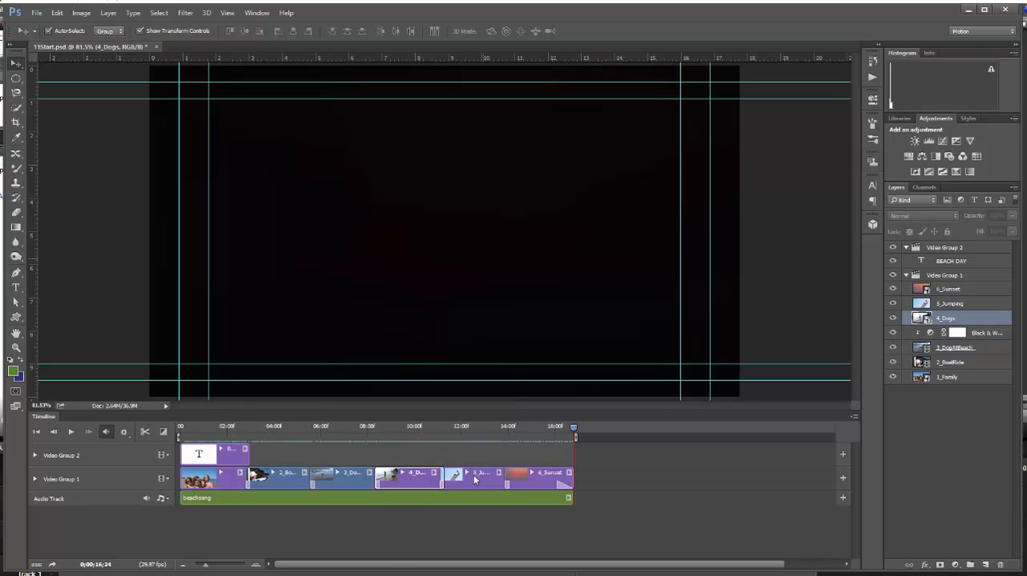
left_click(474, 475)
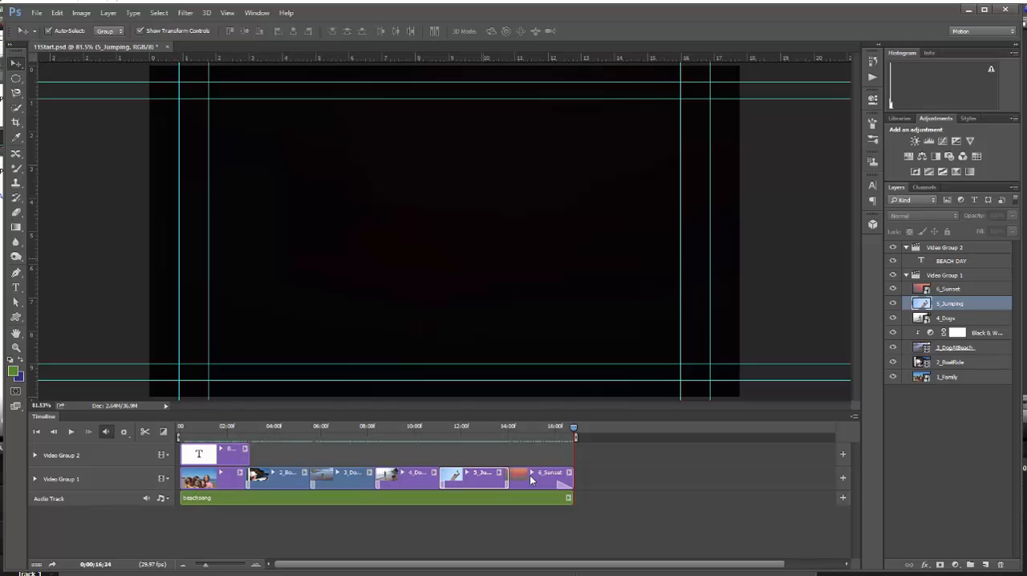
left_click(529, 475)
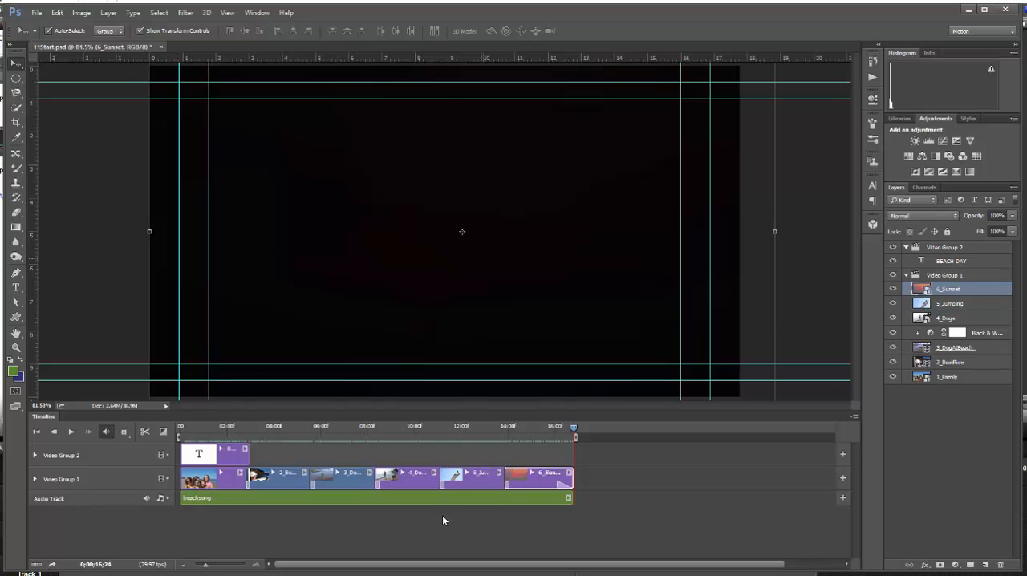
left_click(663, 469)
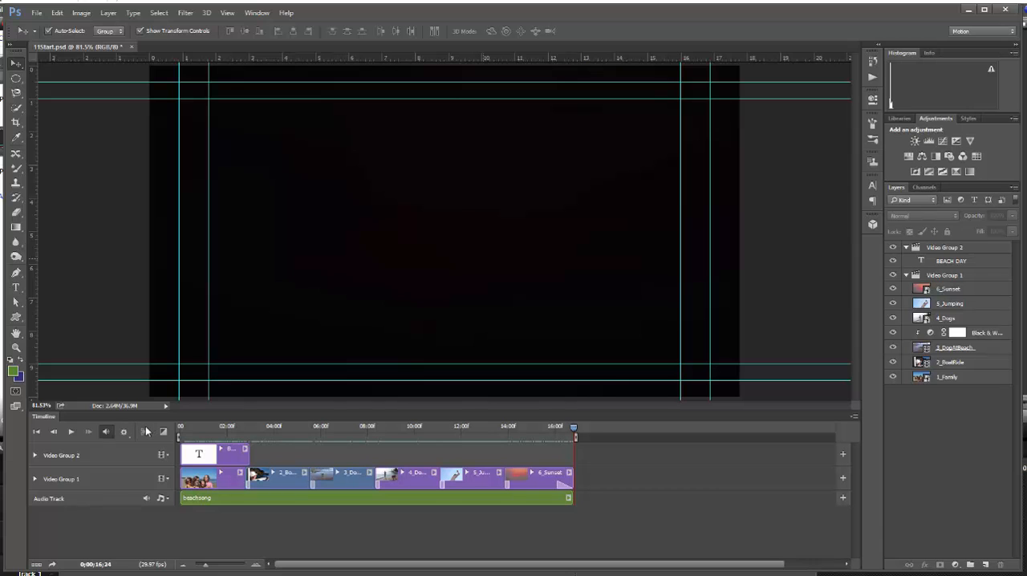
left_click(71, 432)
Step: Render all frames as 11final_jh.mp4 in H.264 format with the Vimeo HD 720p 25 preset
left_click(53, 565)
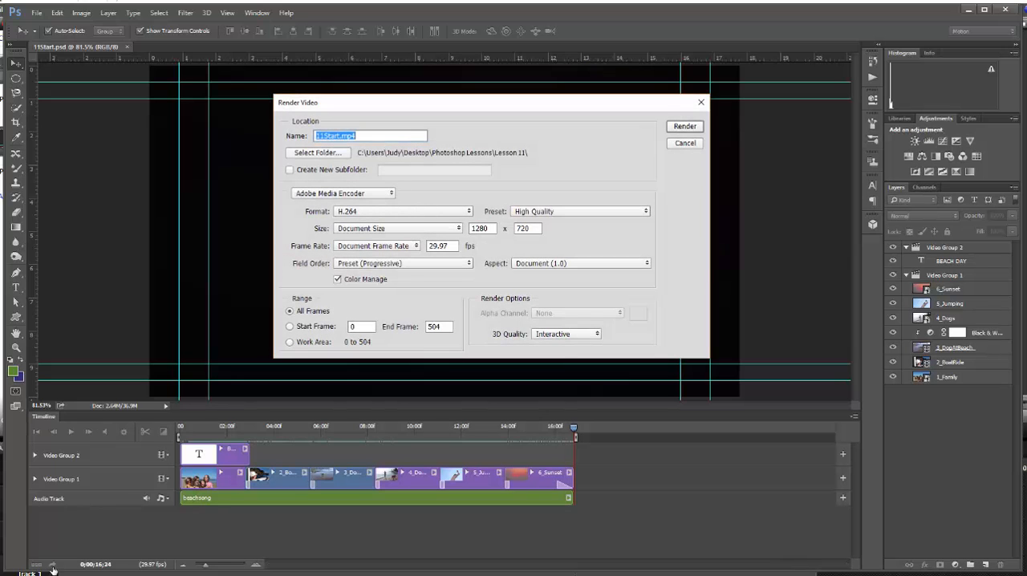
left_click(340, 135)
key("BackSpace")
key("BackSpace")
key("BackSpace")
key("BackSpace")
key("BackSpace")
type("final_jh")
left_click(626, 212)
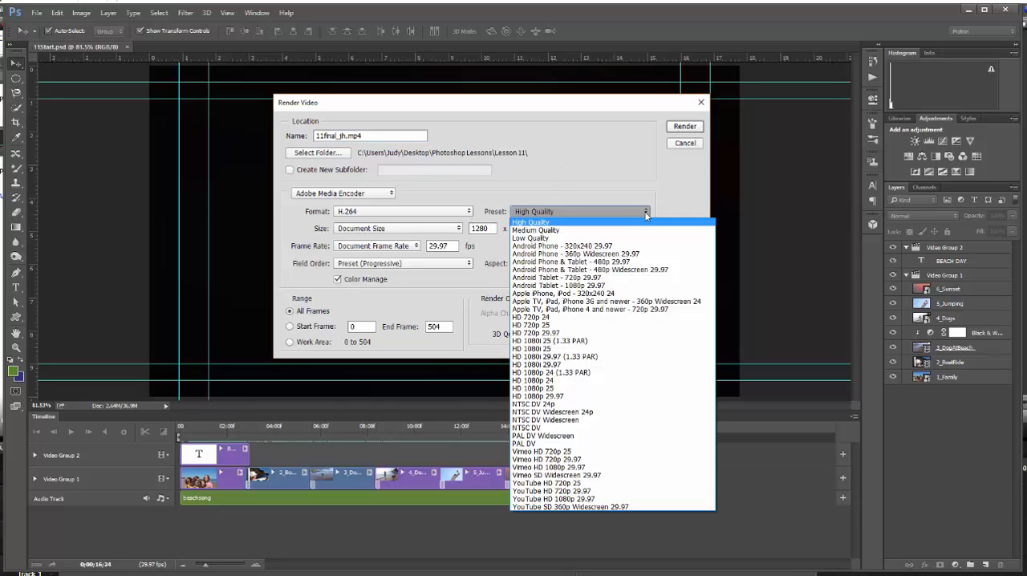
left_click(616, 452)
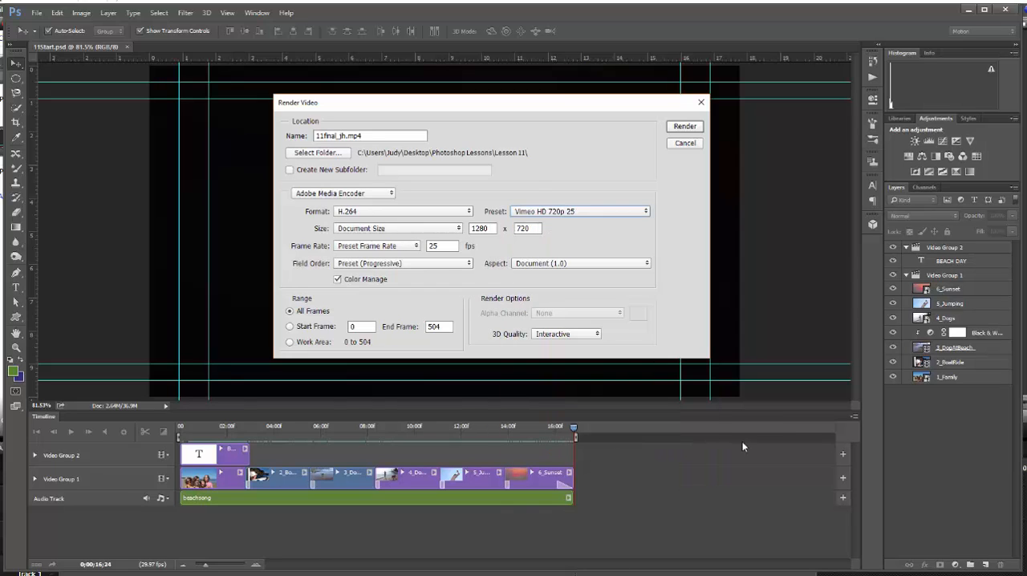
left_click(687, 129)
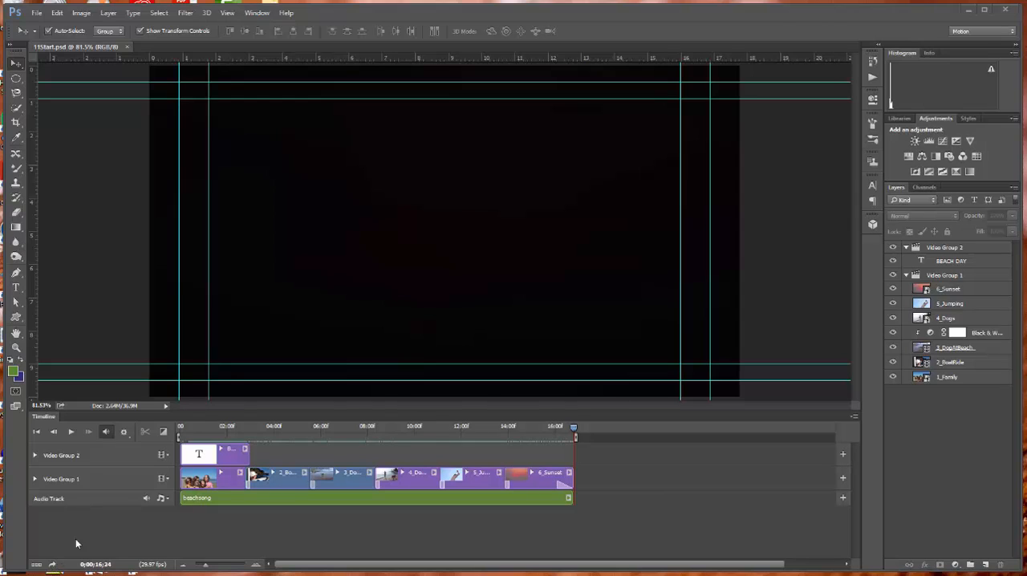
Step: Set up another video render named 11Final_jh with the Low Quality preset
left_click(53, 566)
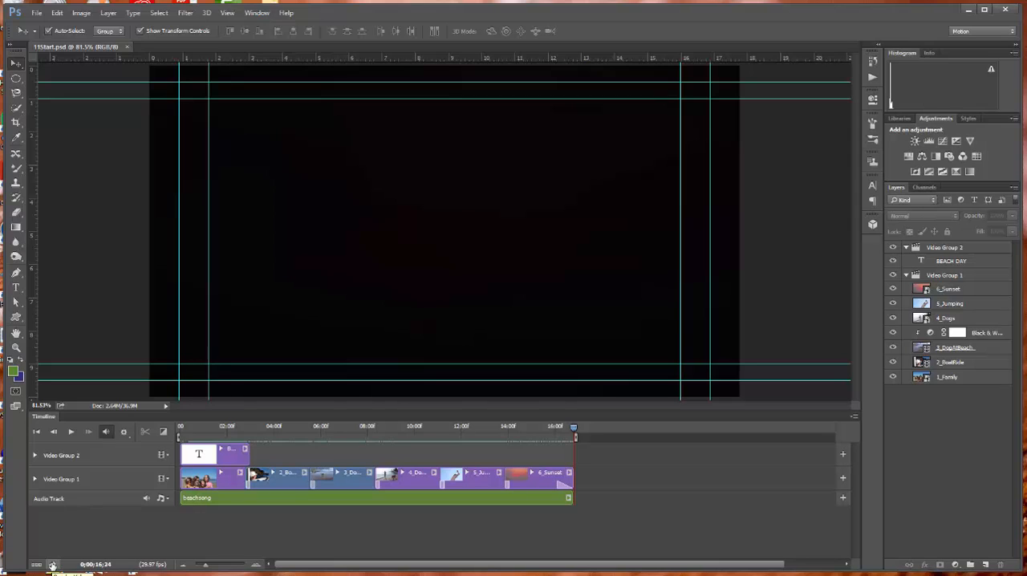
left_click(52, 566)
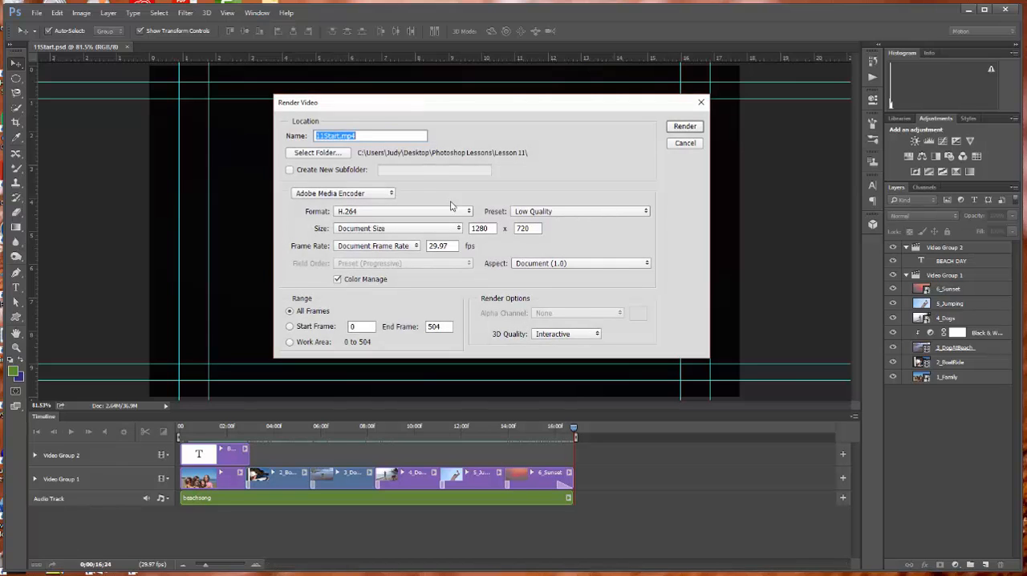
left_click_drag(364, 136, 325, 138)
key("BackSpace")
key("BackSpace")
type("Final_jh")
left_click(648, 215)
left_click(566, 238)
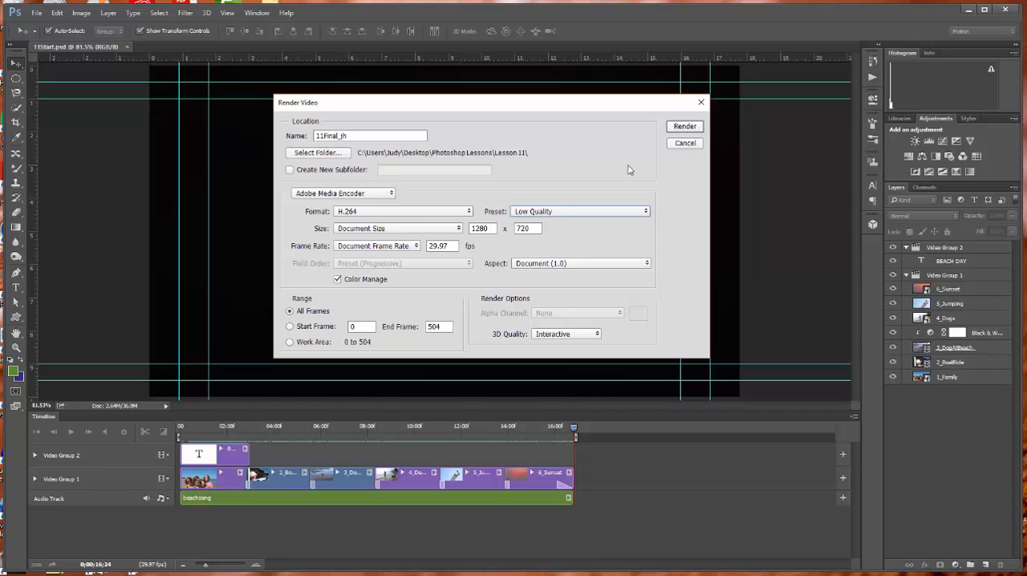
Step: Render the video, replacing the existing 11final_jh.mp4, and open the rendered file from the Lesson 11 folder in File Explorer
left_click(686, 128)
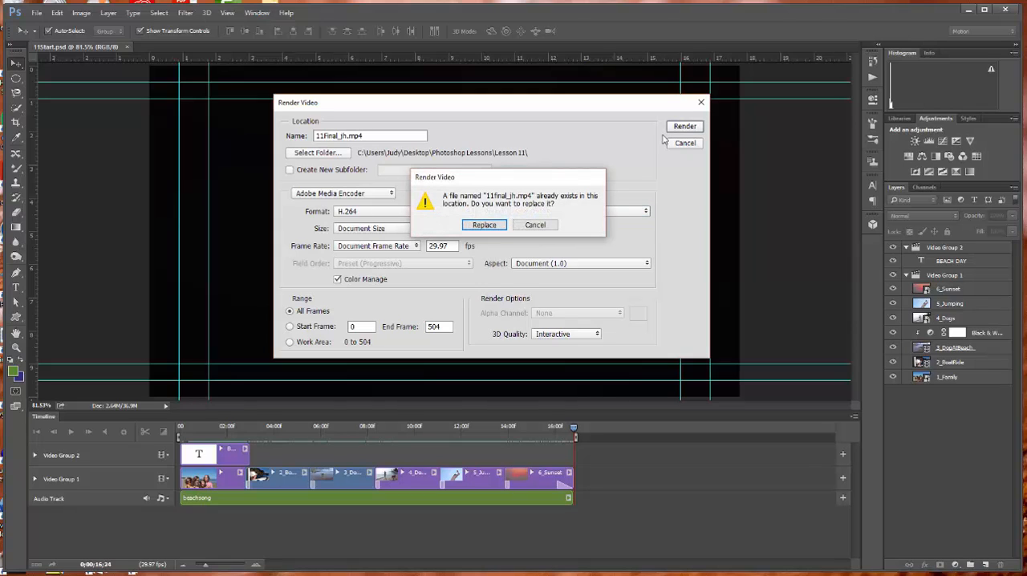
left_click(485, 225)
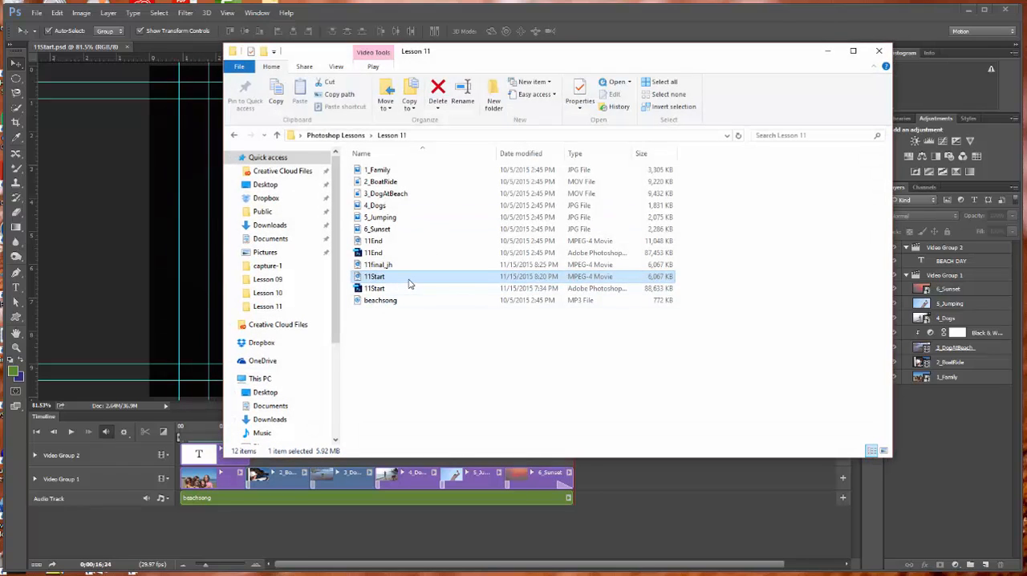
double_click(418, 267)
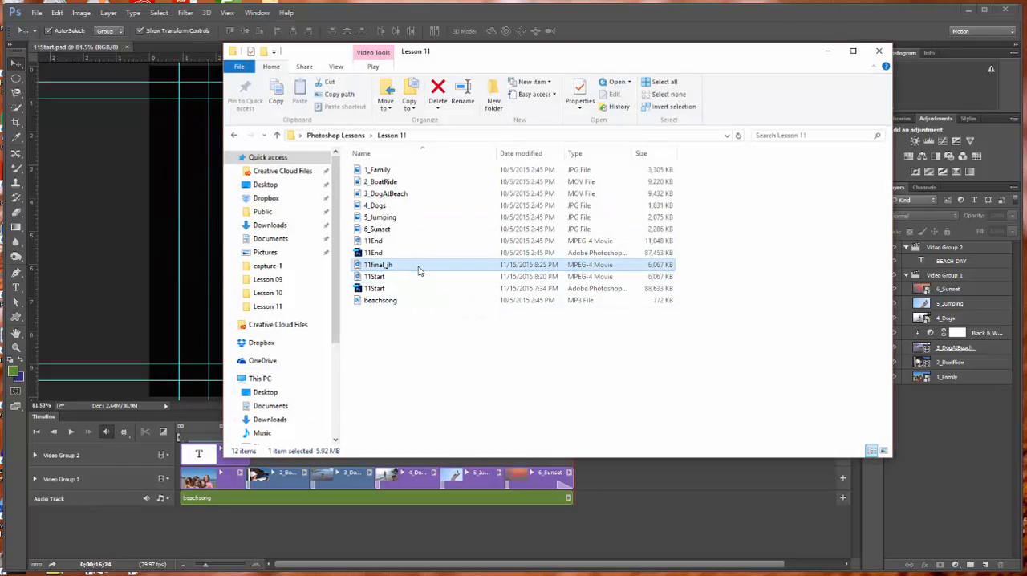